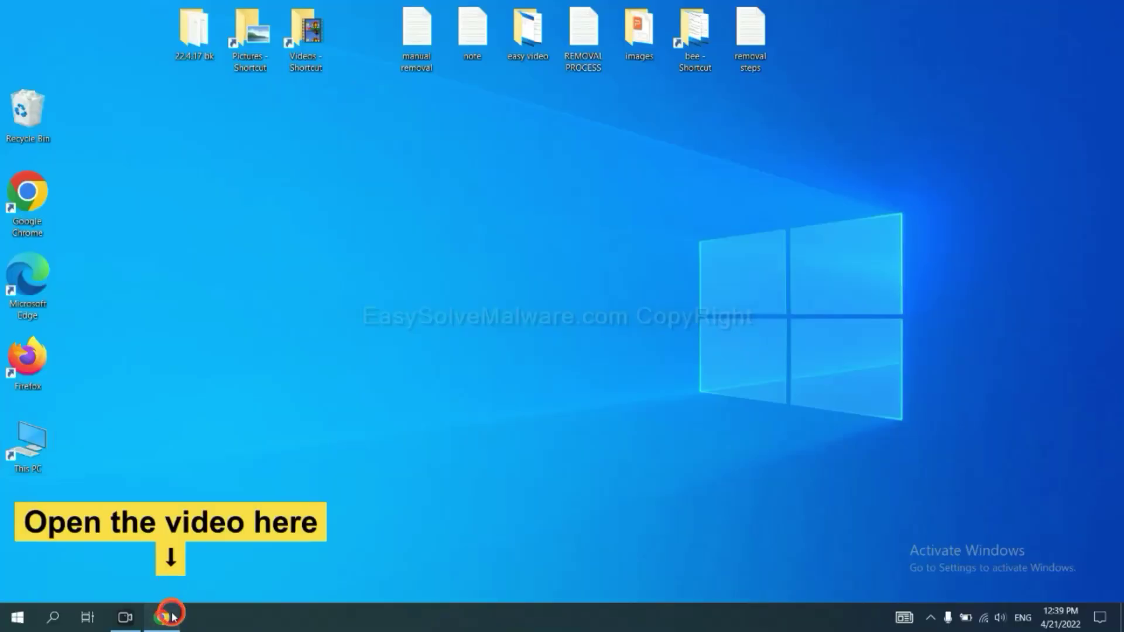
From the YouTube video's description, open the EasySolveMalware removal guide and download SpyHunter for Windows.
click(161, 617)
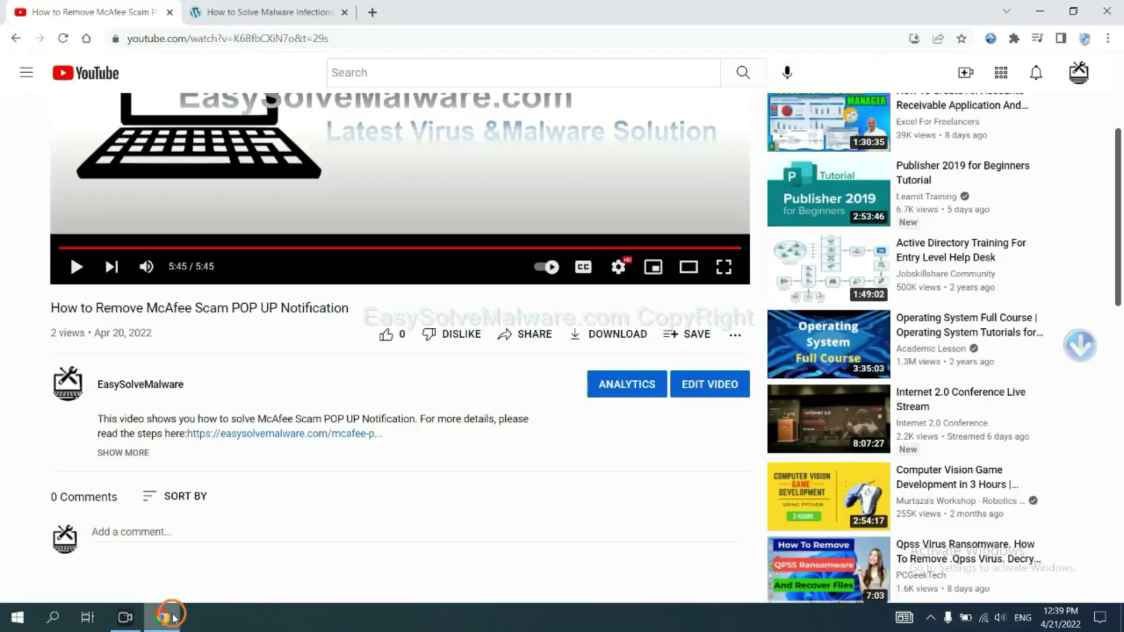
click(310, 436)
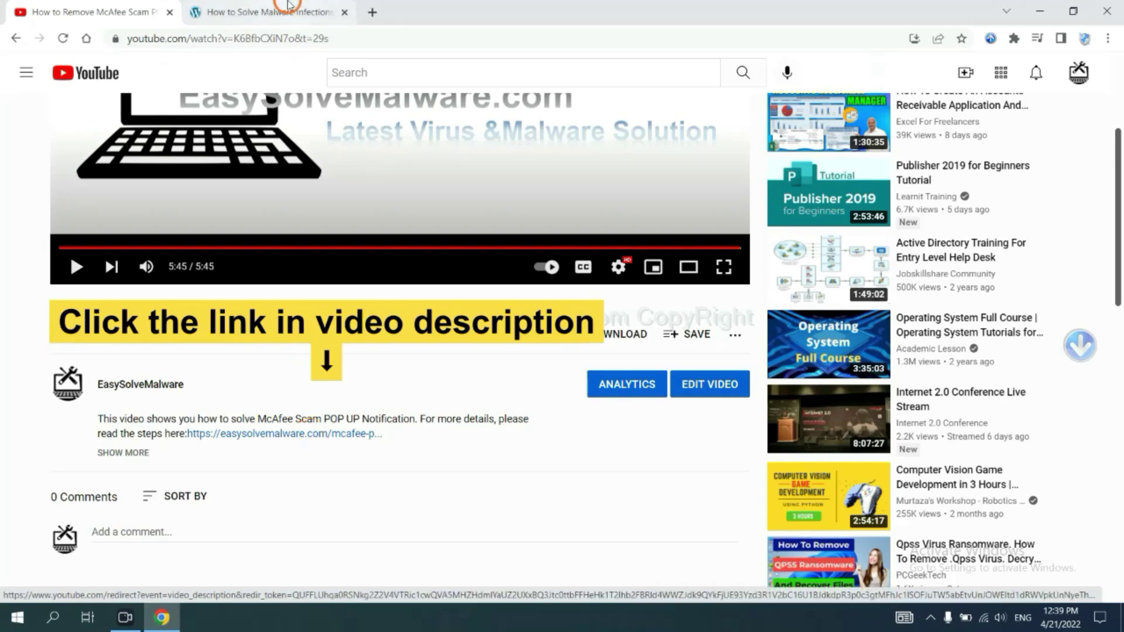
scroll(1048, 263, down, 4)
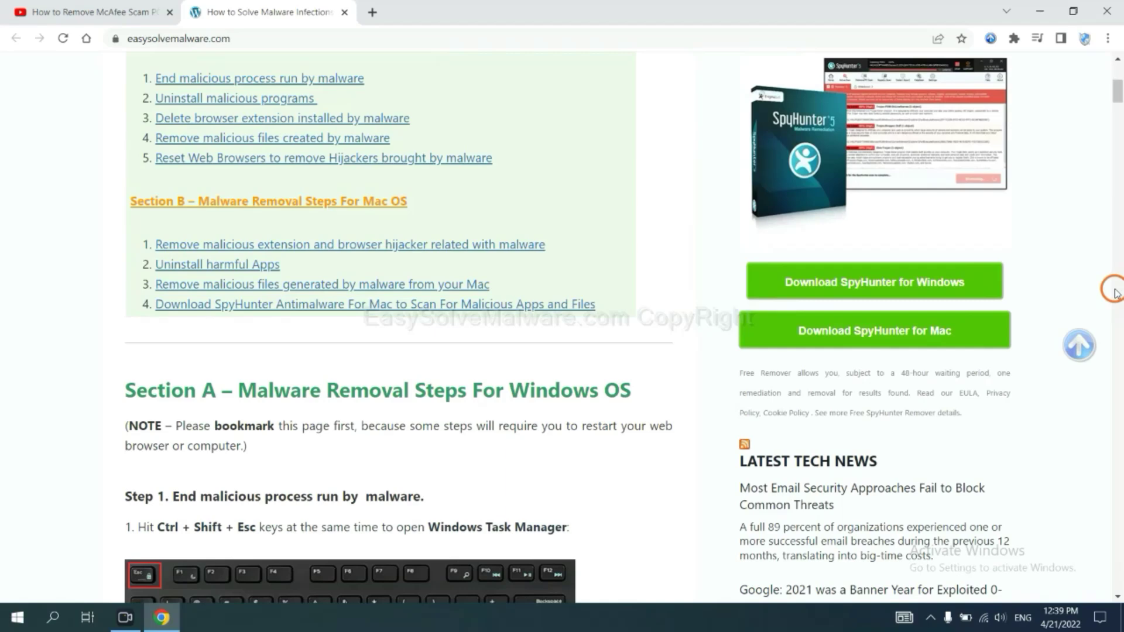
click(954, 279)
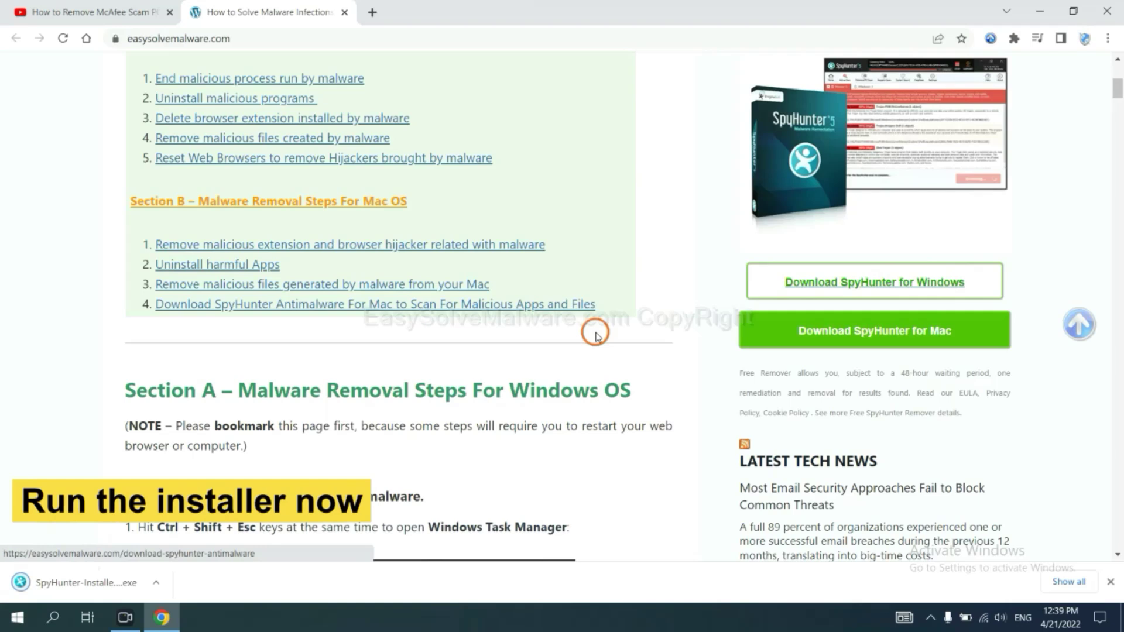
Run the SpyHunter installer and install SpyHunter 5 in English, accepting the EULA and Privacy Policy.
click(70, 583)
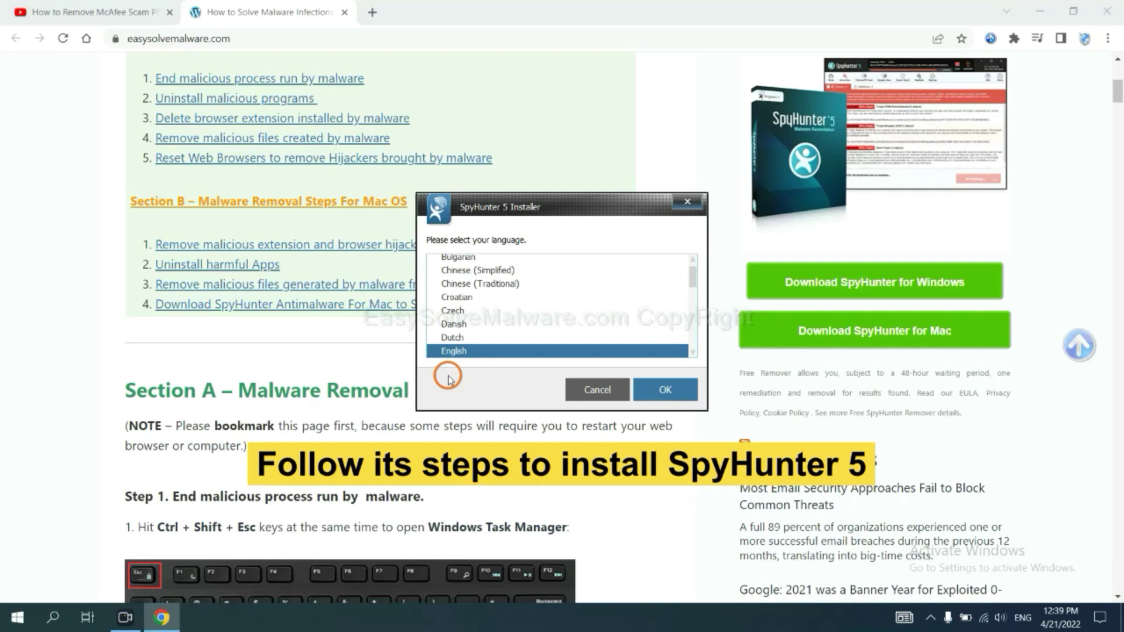
click(646, 384)
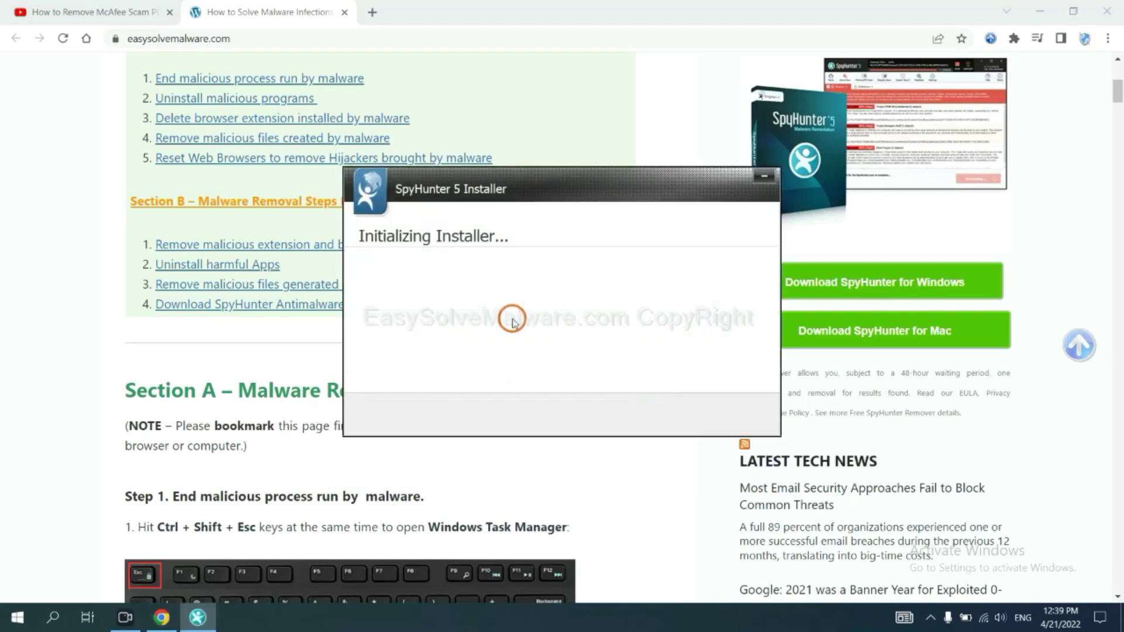
click(481, 318)
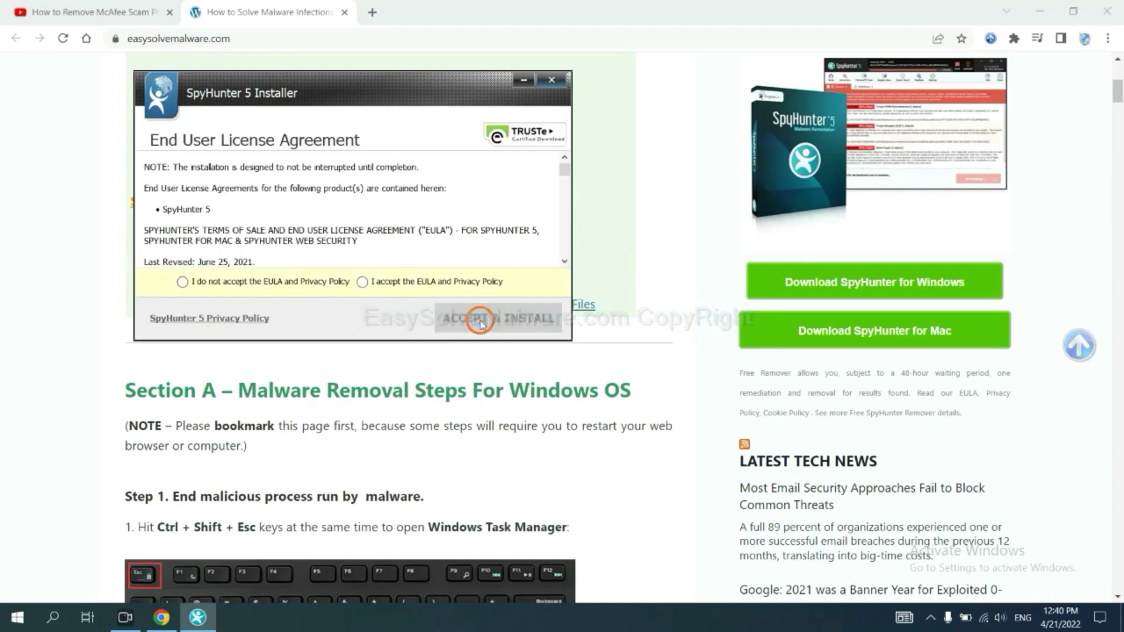
click(362, 281)
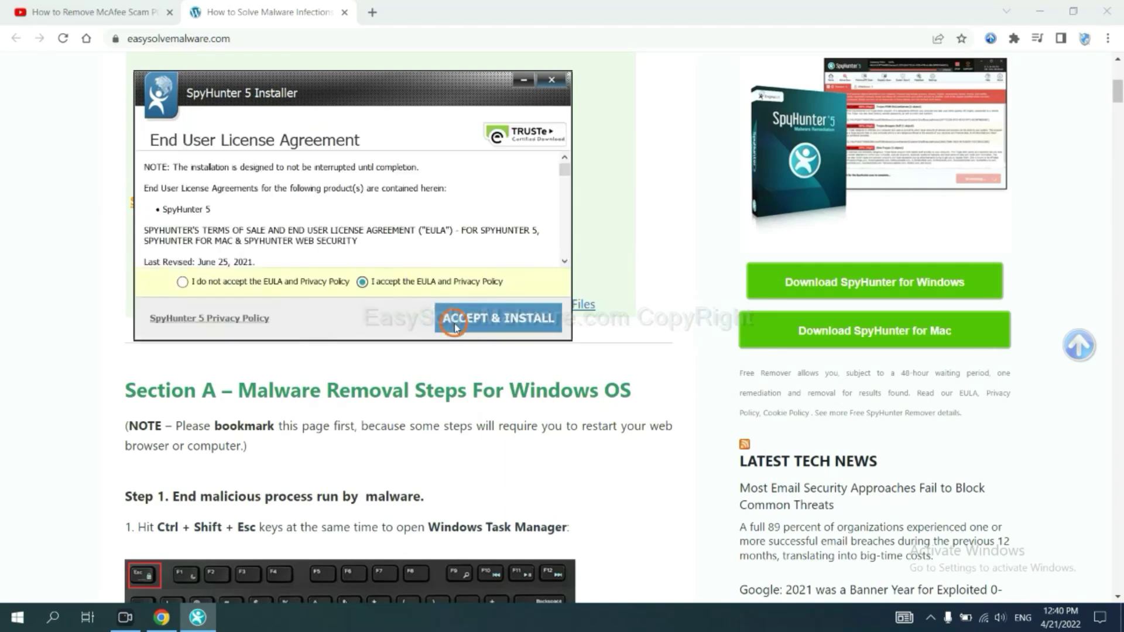
click(455, 326)
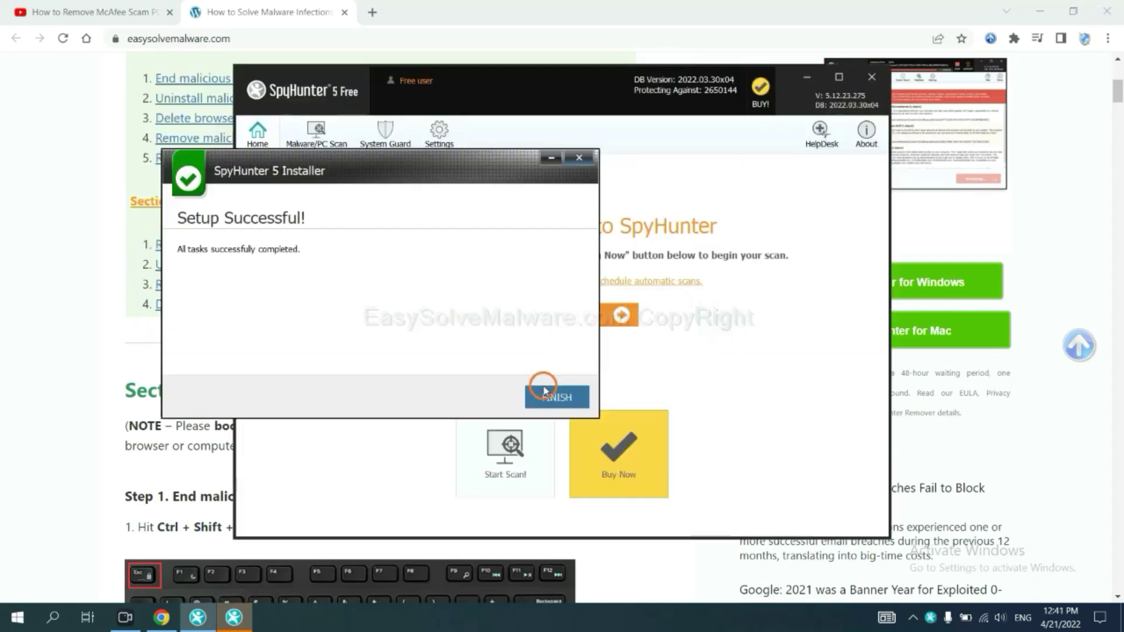
click(554, 395)
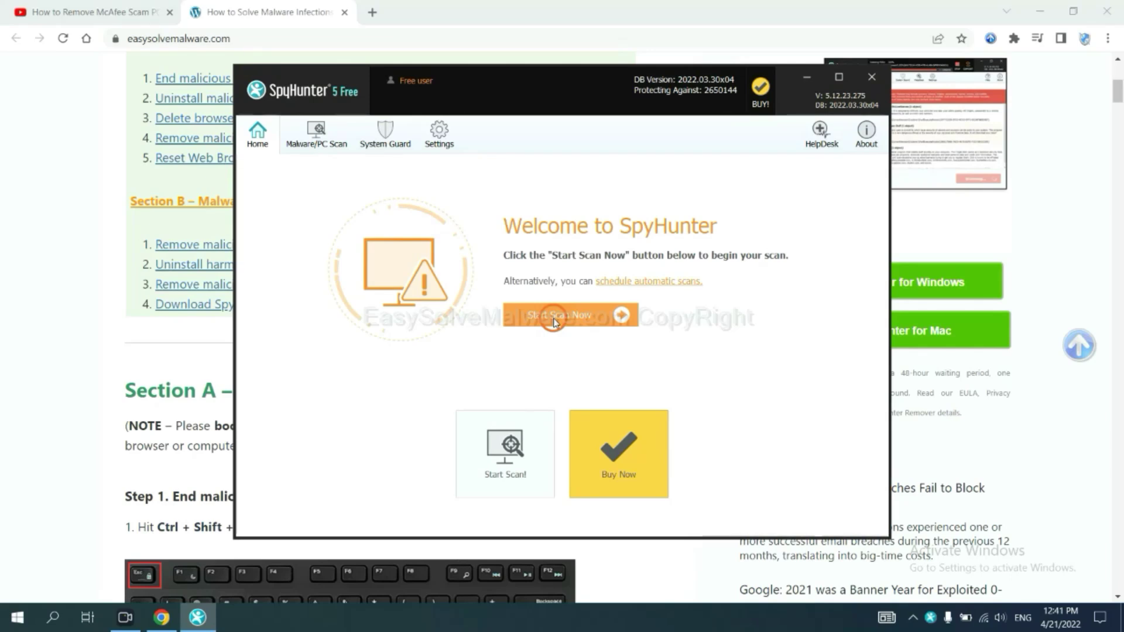
Scan the PC with SpyHunter 5 and continue with remove360.bat left on Disable.
click(555, 321)
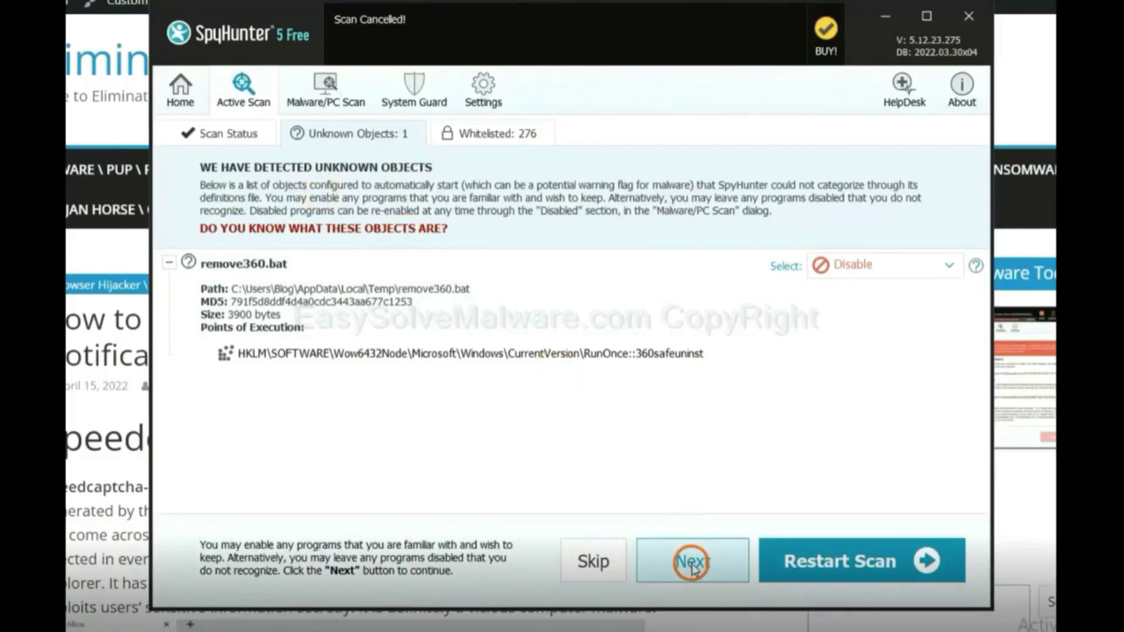
click(658, 560)
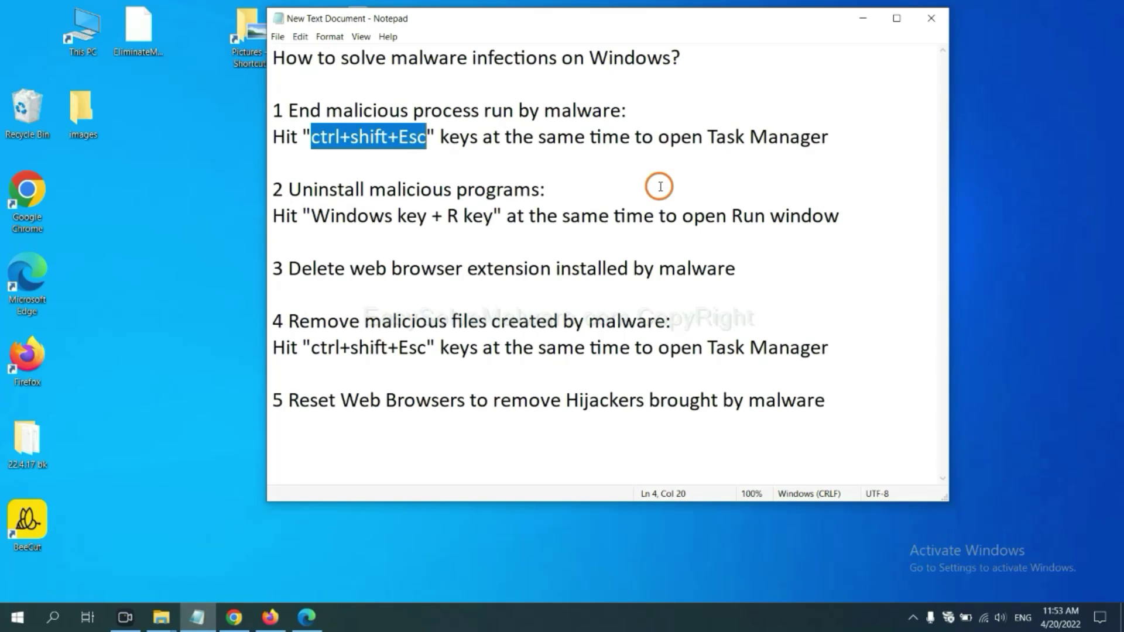
click(397, 141)
drag(432, 142, 304, 140)
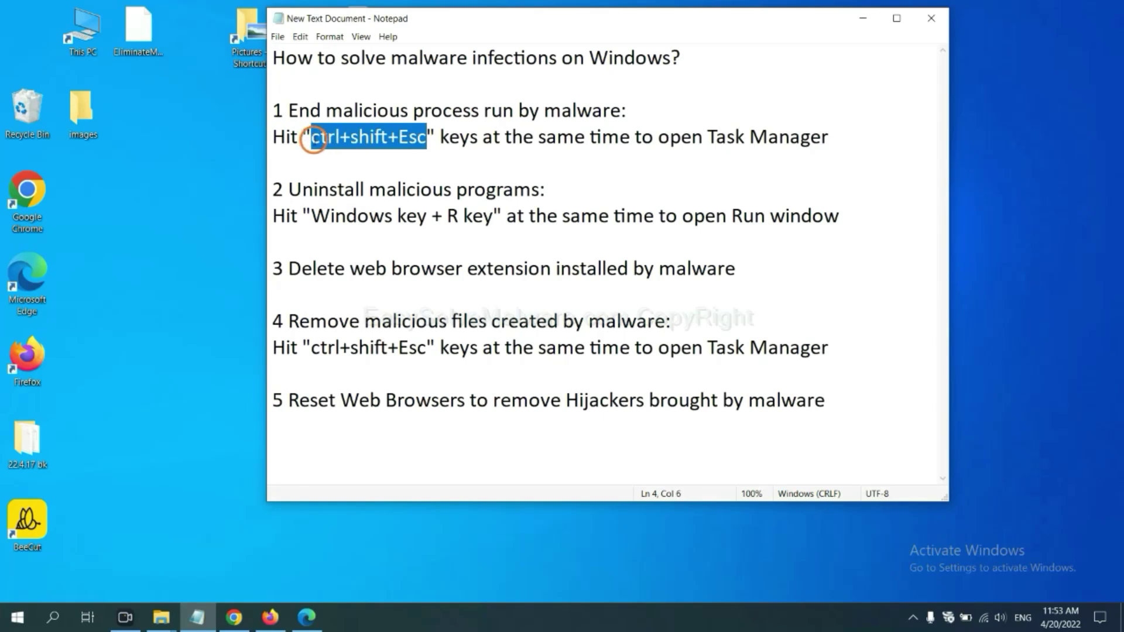
key(ctrl+shift+Escape)
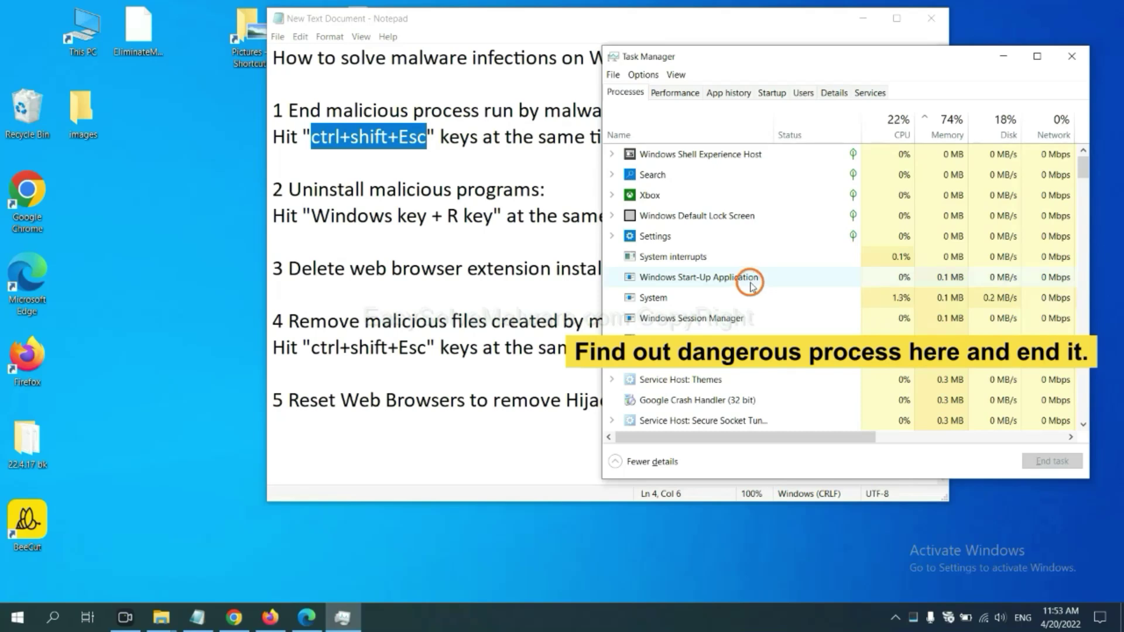
click(751, 297)
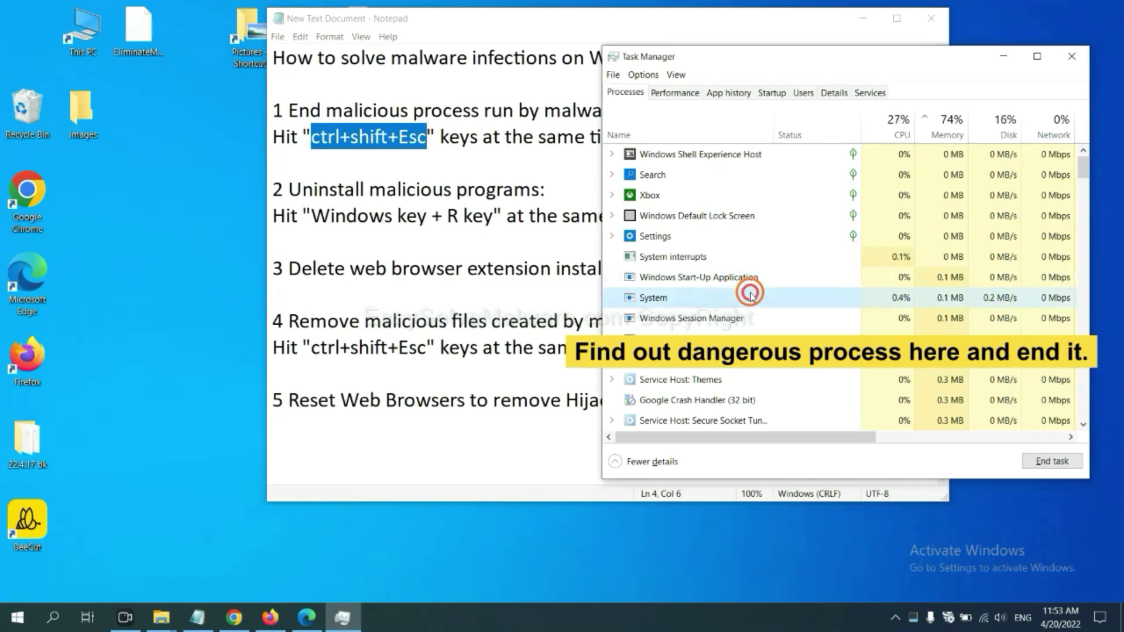
click(747, 338)
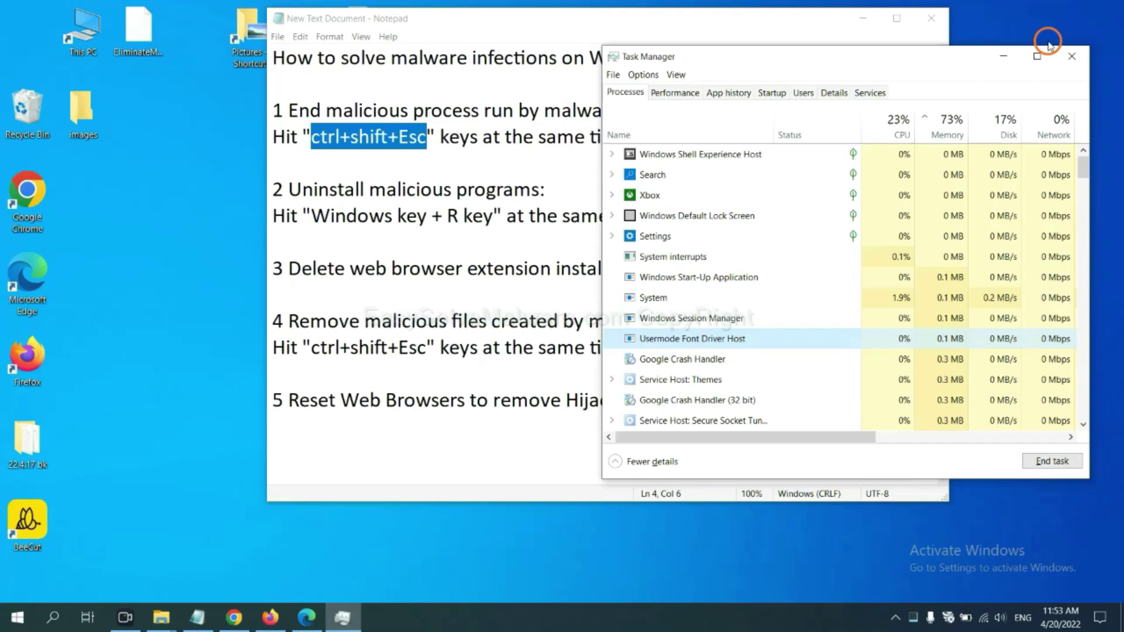
click(1068, 57)
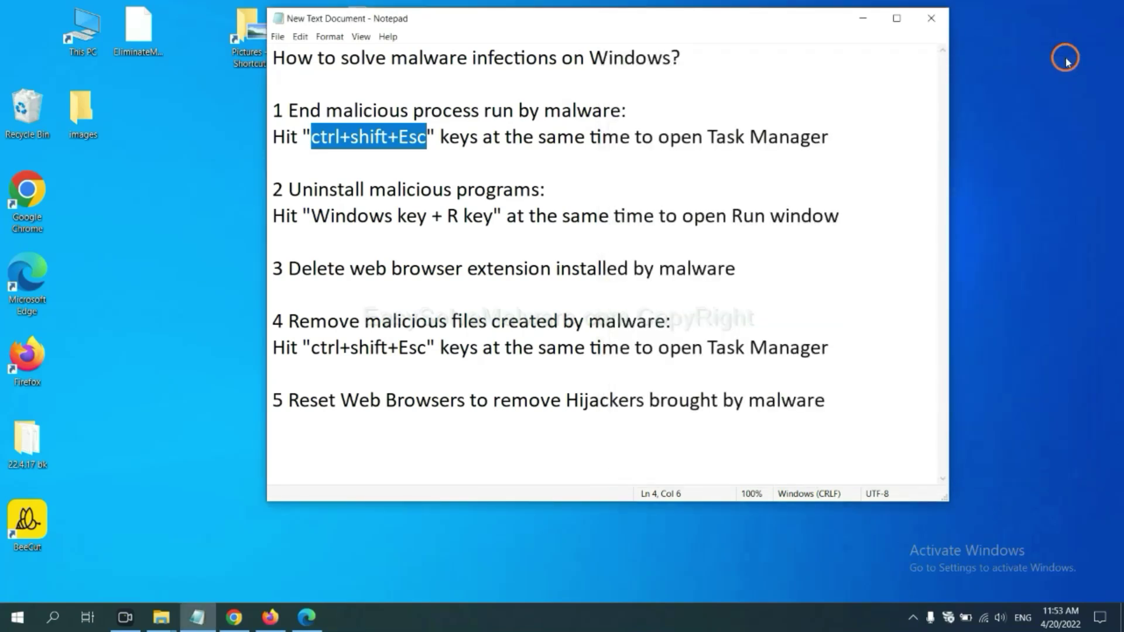
Launch Control Panel by running 'control panel' in the Run window, as the notes' step 2 says.
key(Down)
key(Down)
key(Down)
key(Down)
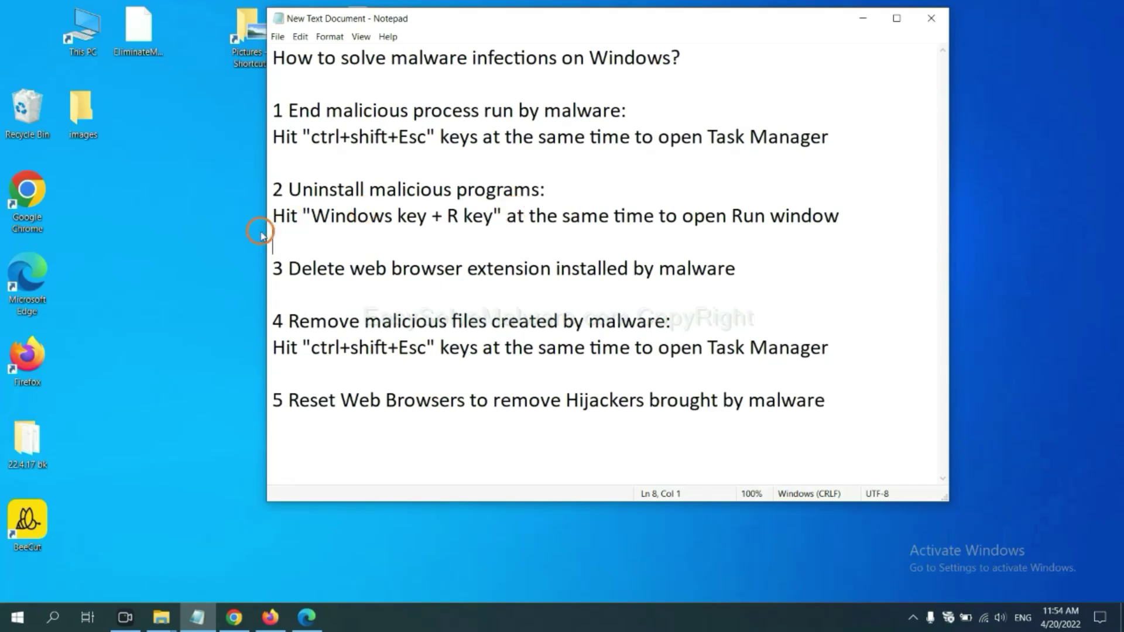
drag(308, 222, 491, 228)
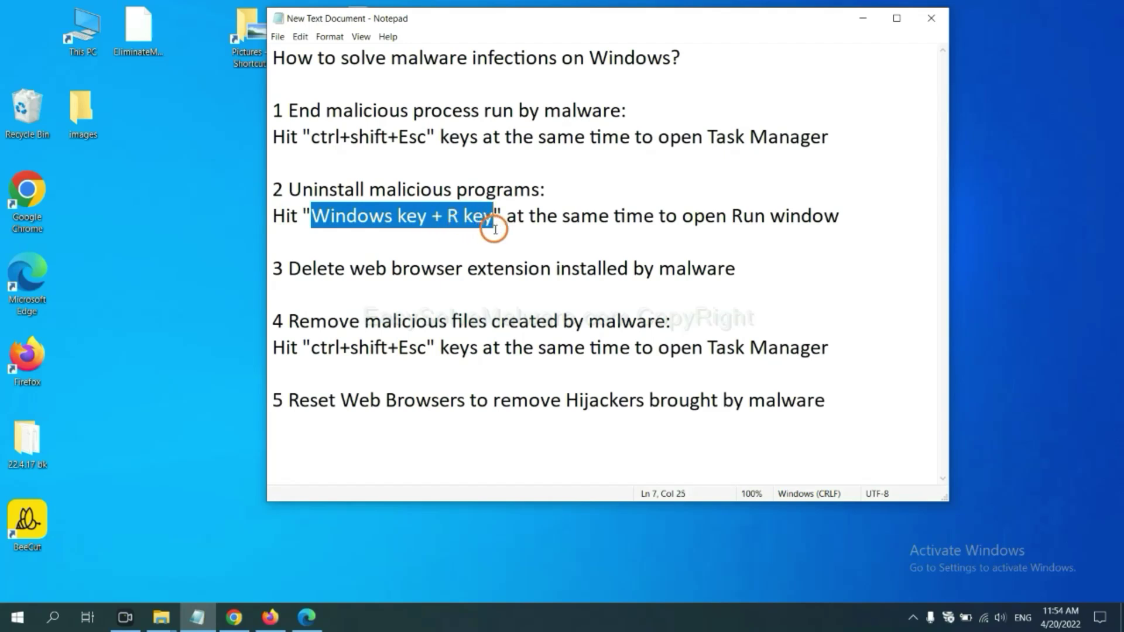
key(super+r)
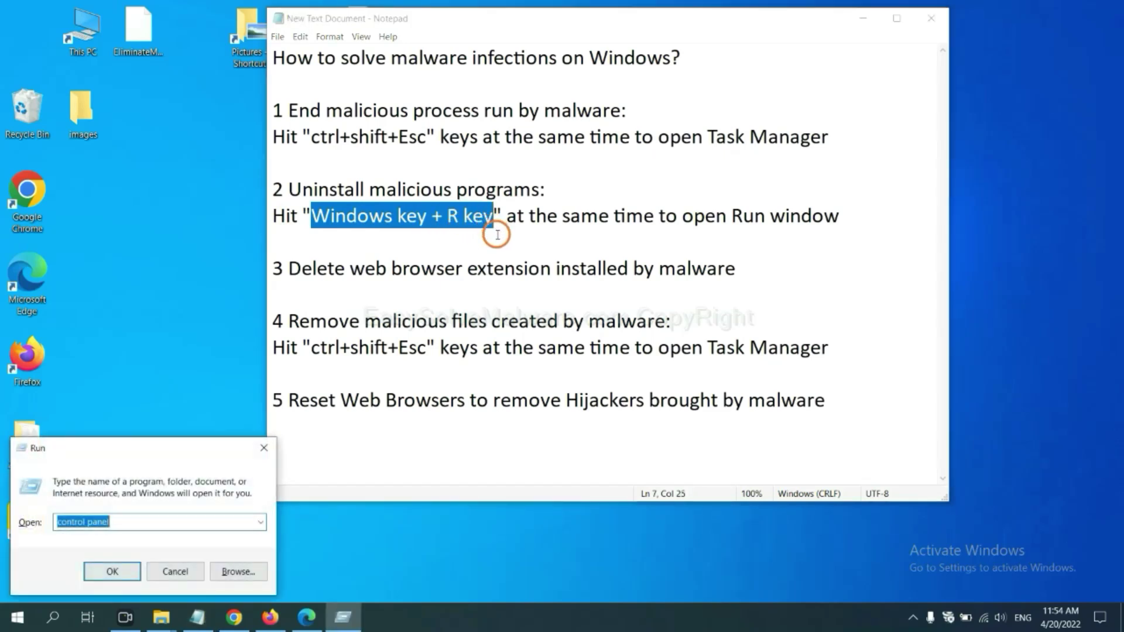
drag(124, 461, 859, 197)
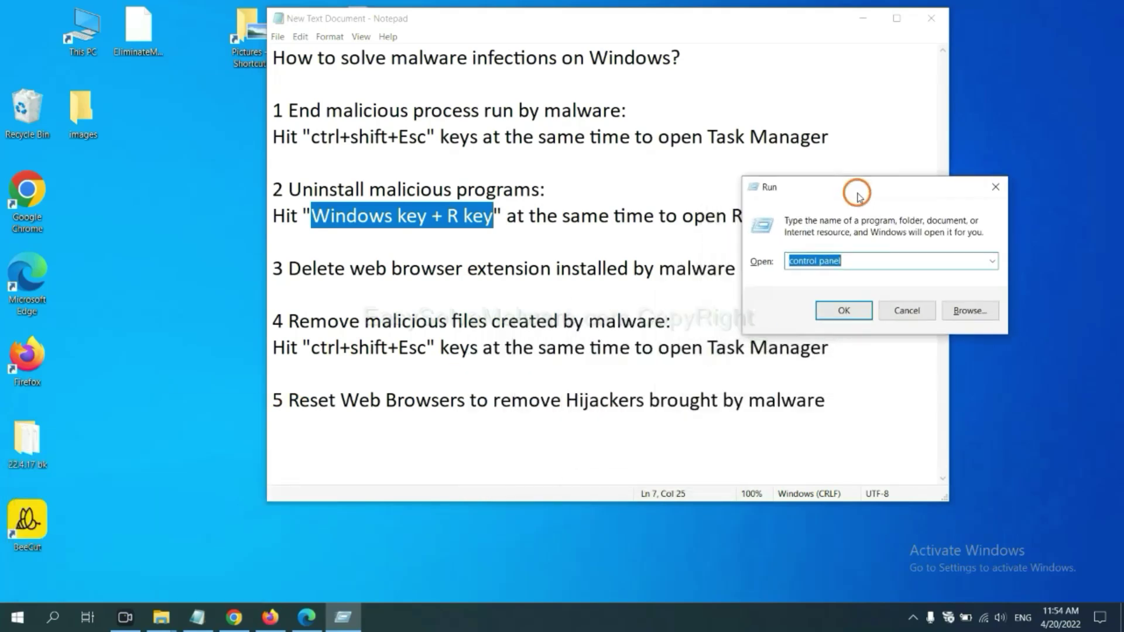
click(866, 260)
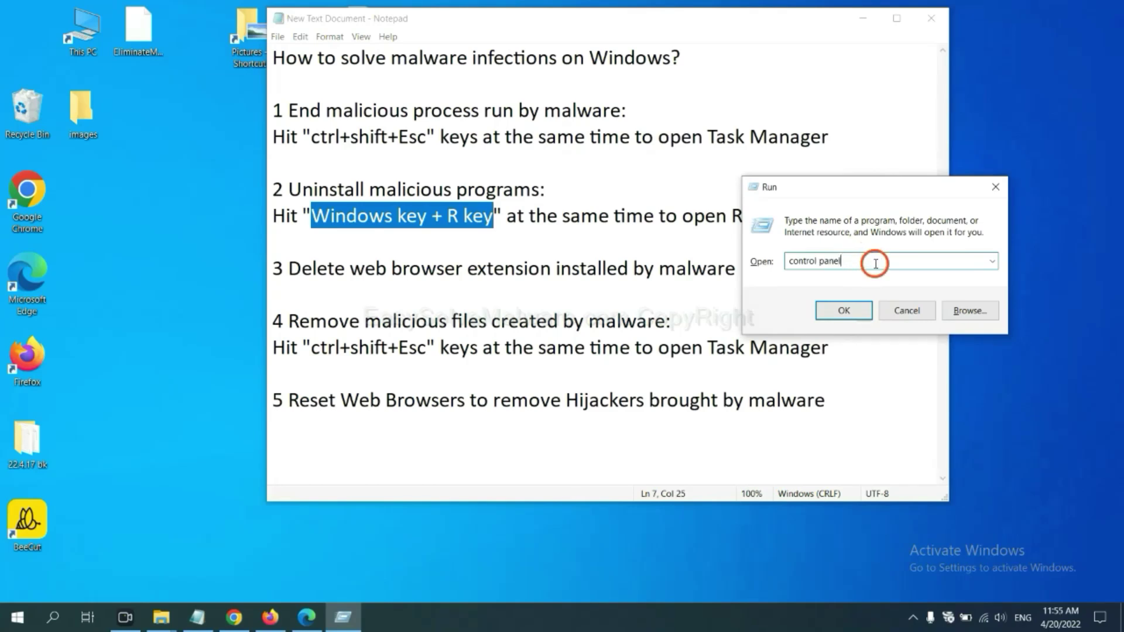
drag(869, 261, 769, 262)
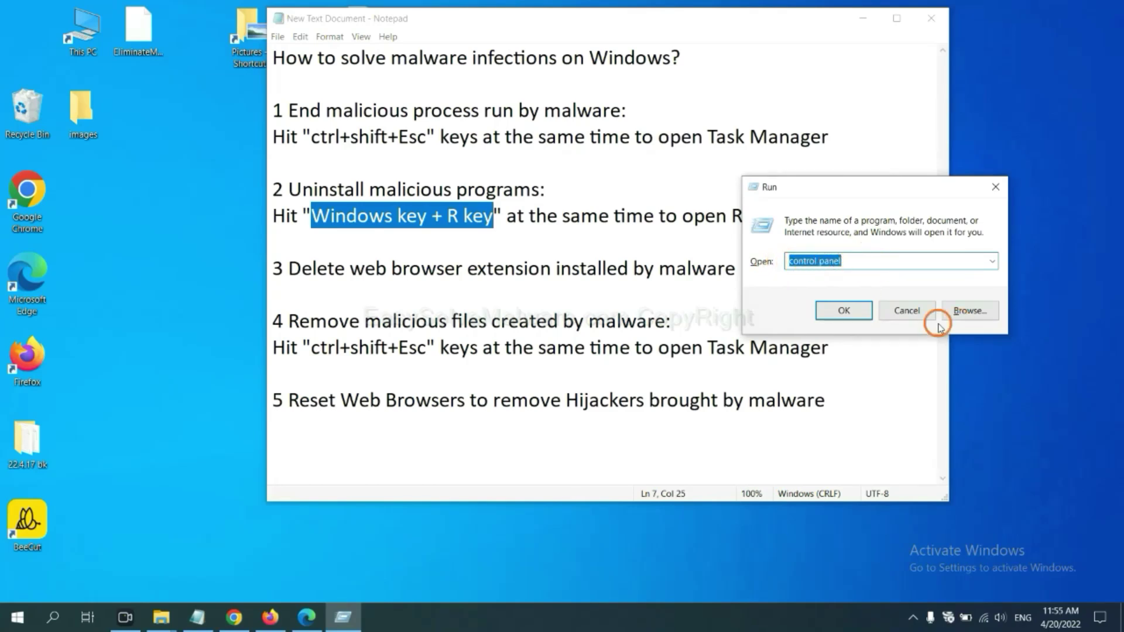
click(842, 315)
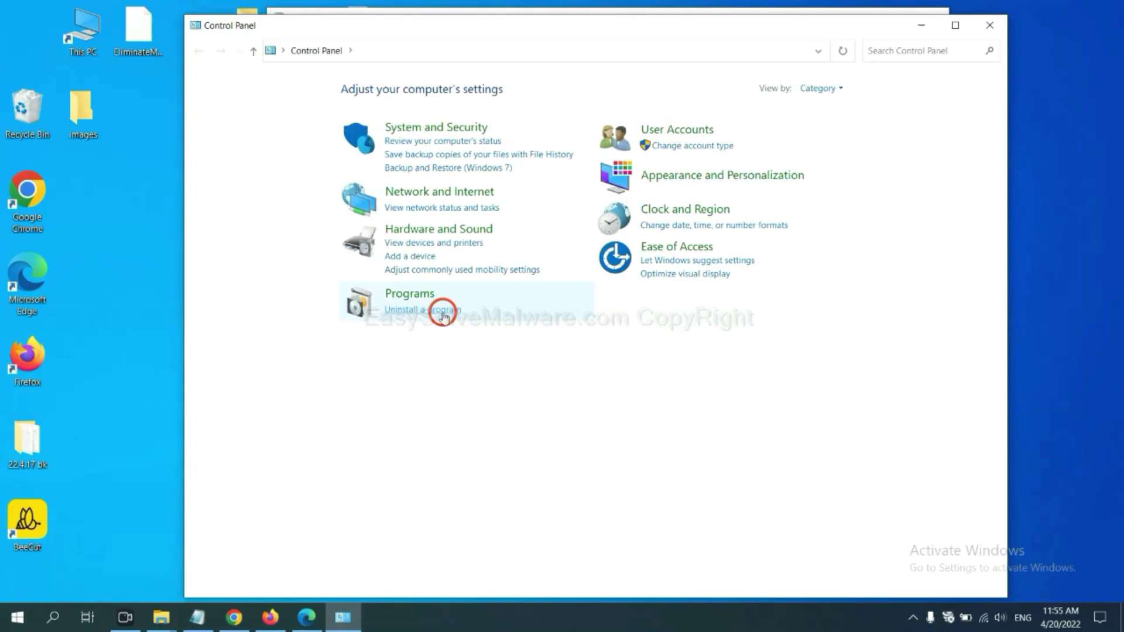
Open the uninstall programs list, select Xiph.Org Open Codecs, then close the list.
click(443, 315)
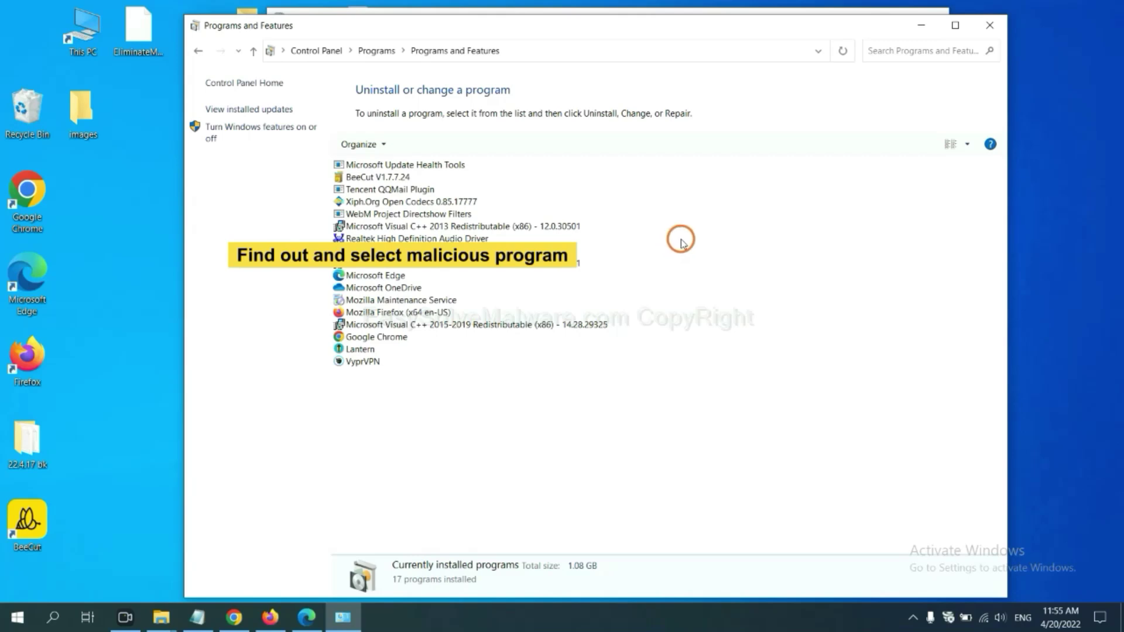
click(440, 201)
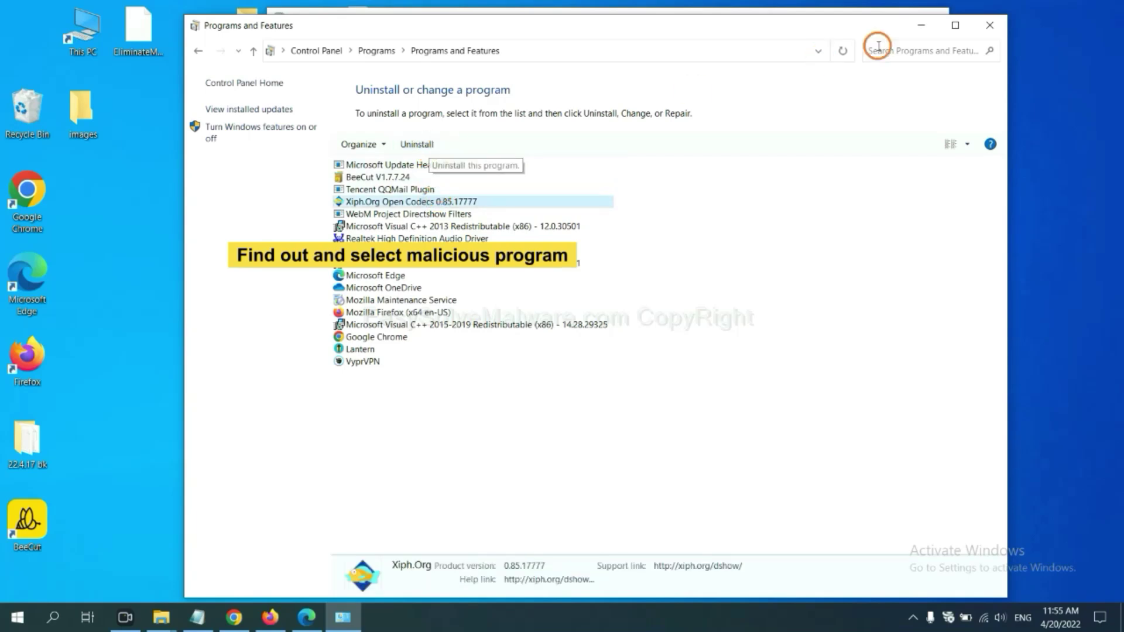
click(990, 25)
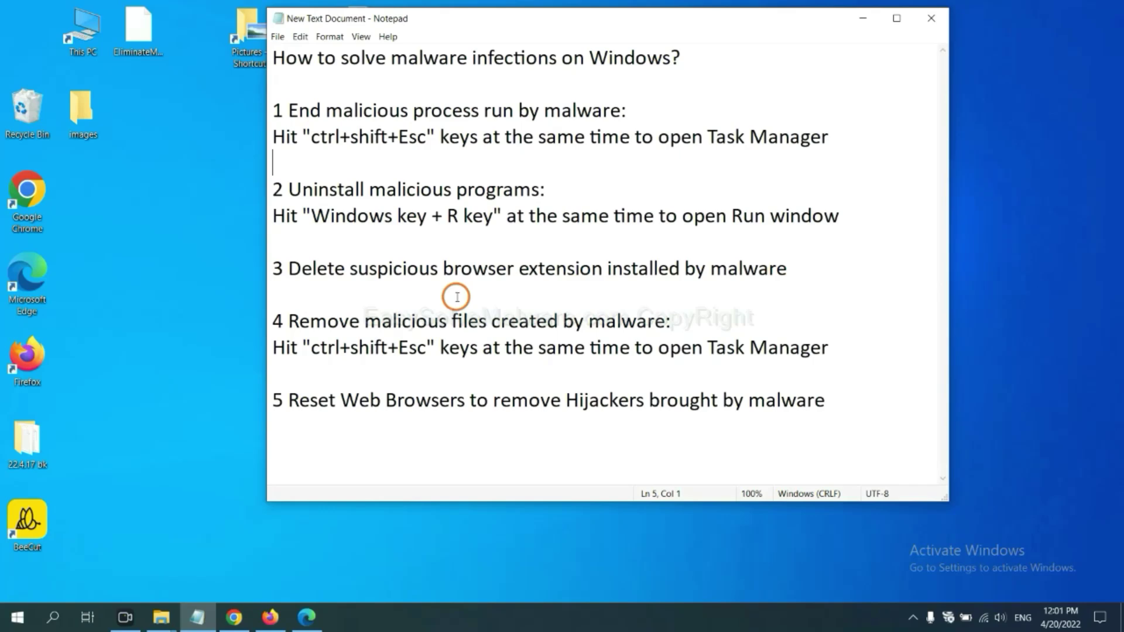
Open Chrome's Extensions page via More tools to review the Scroll To Top extension.
click(236, 617)
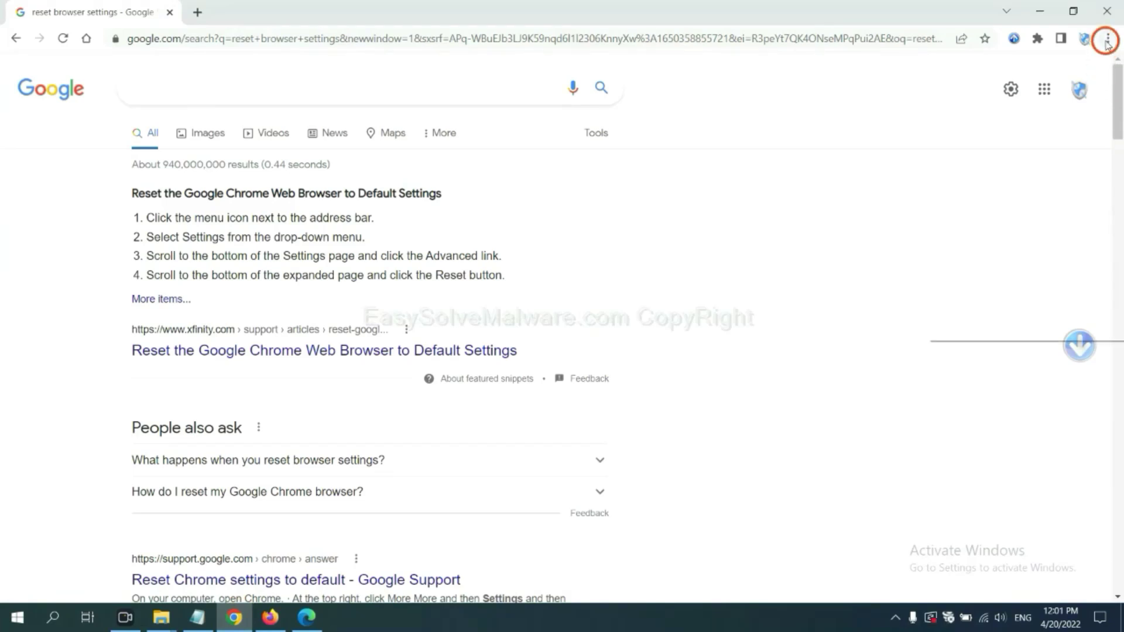
click(1107, 42)
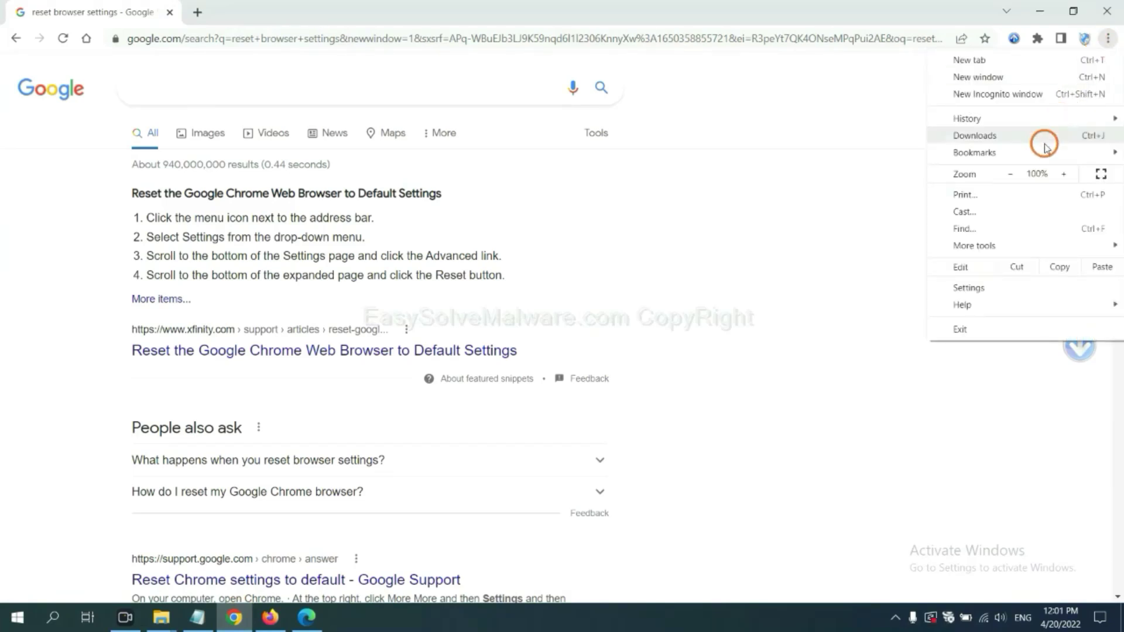
mouse_move(1009, 246)
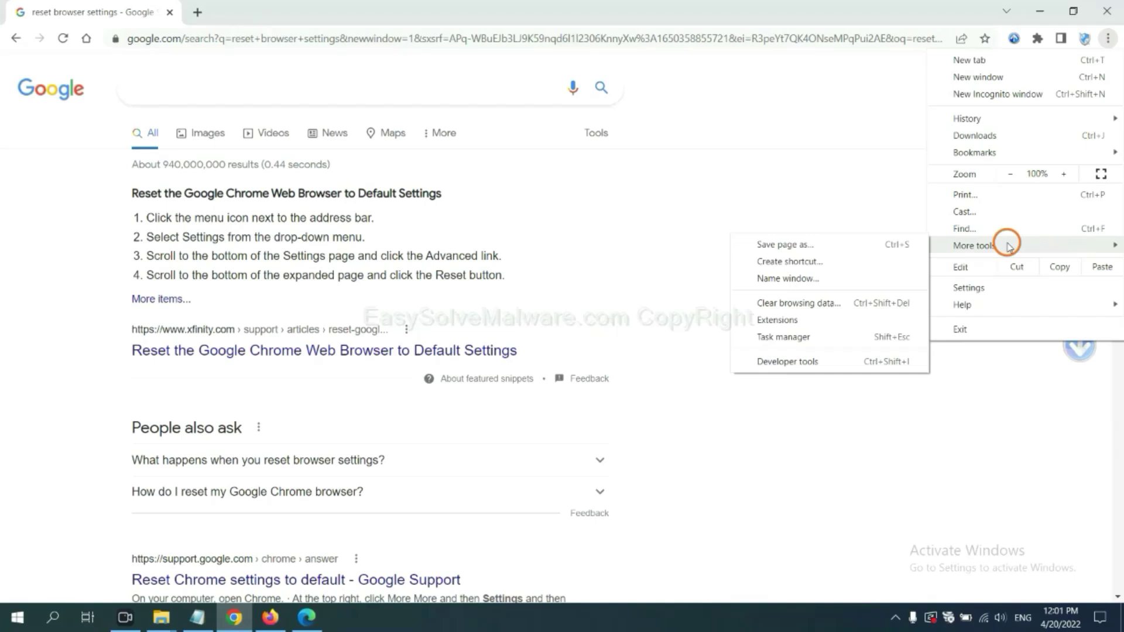
click(828, 319)
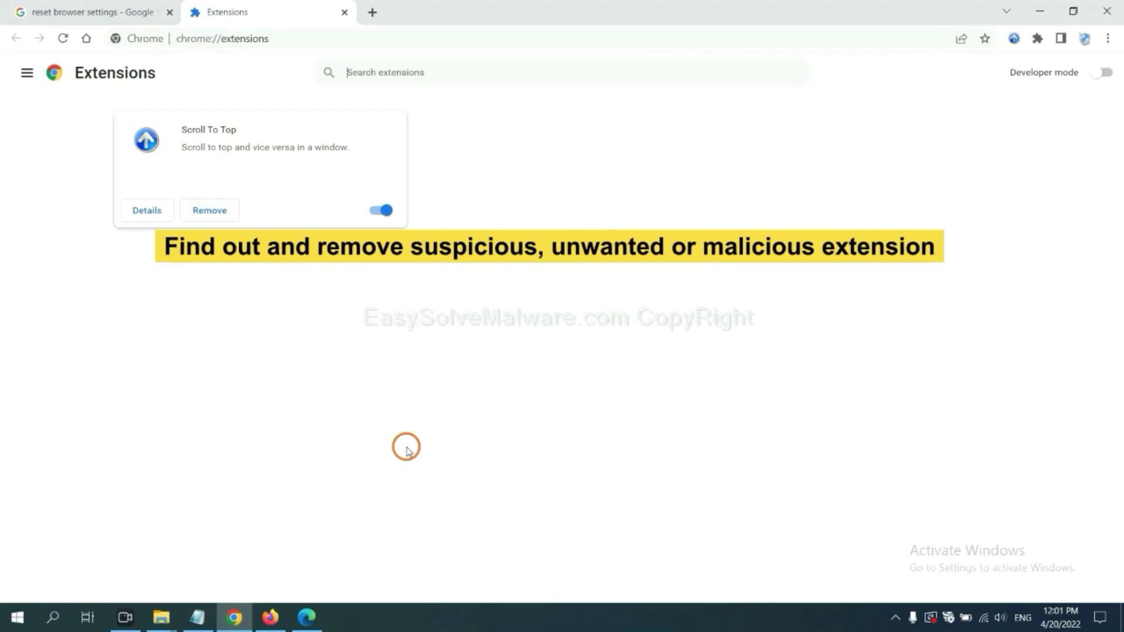
Open Firefox's Add-ons and themes manager and show the GIPHY for Firefox extension's options.
click(268, 615)
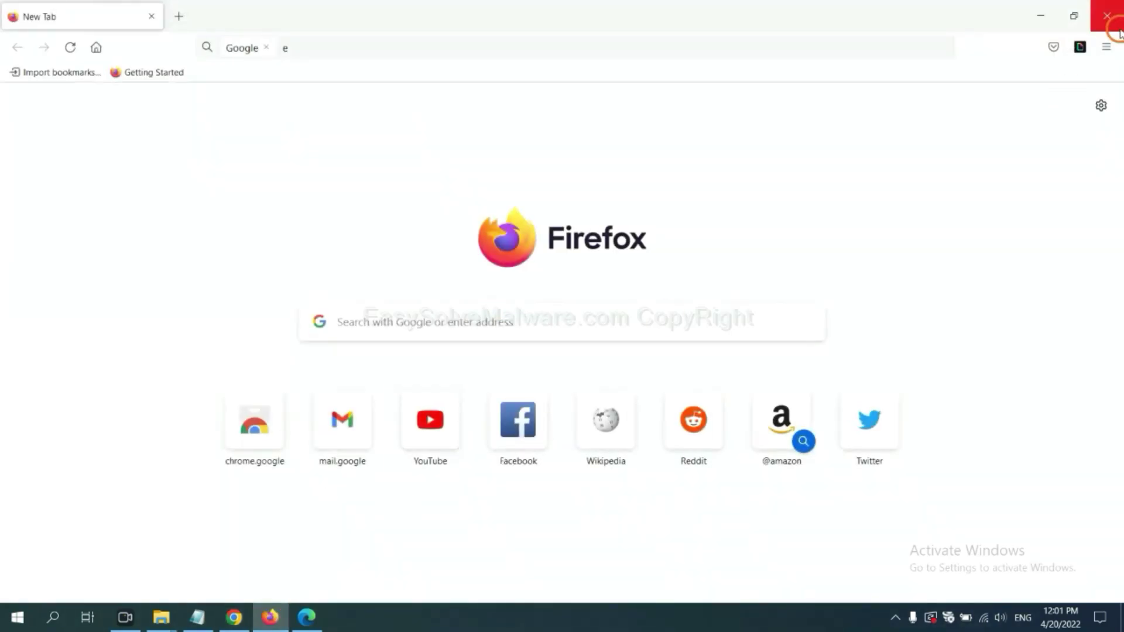
click(1108, 48)
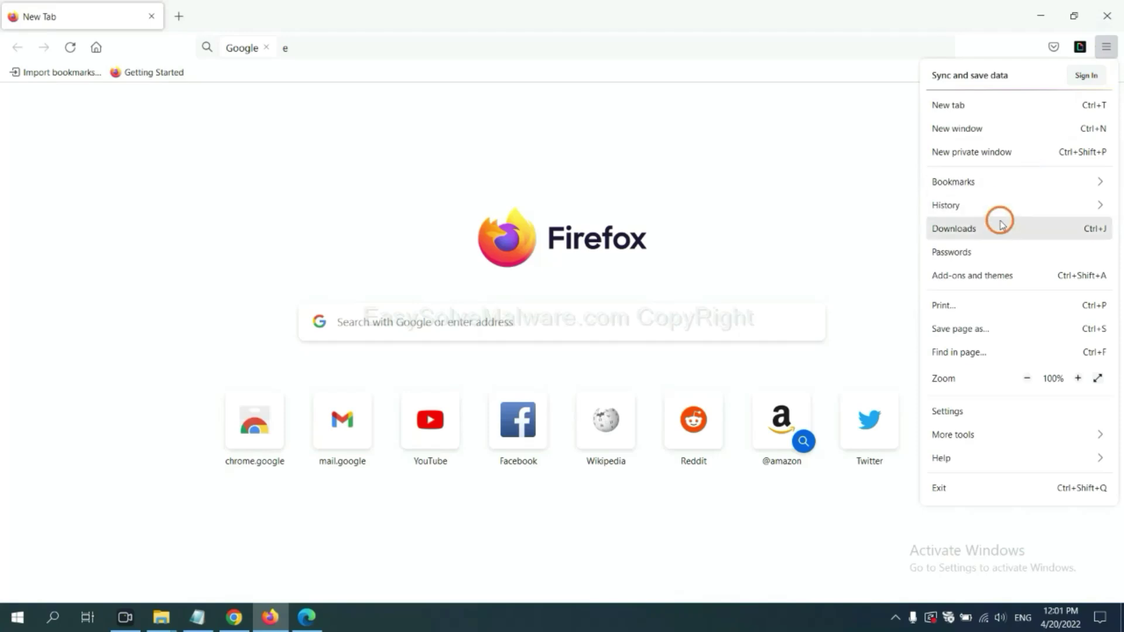
click(982, 281)
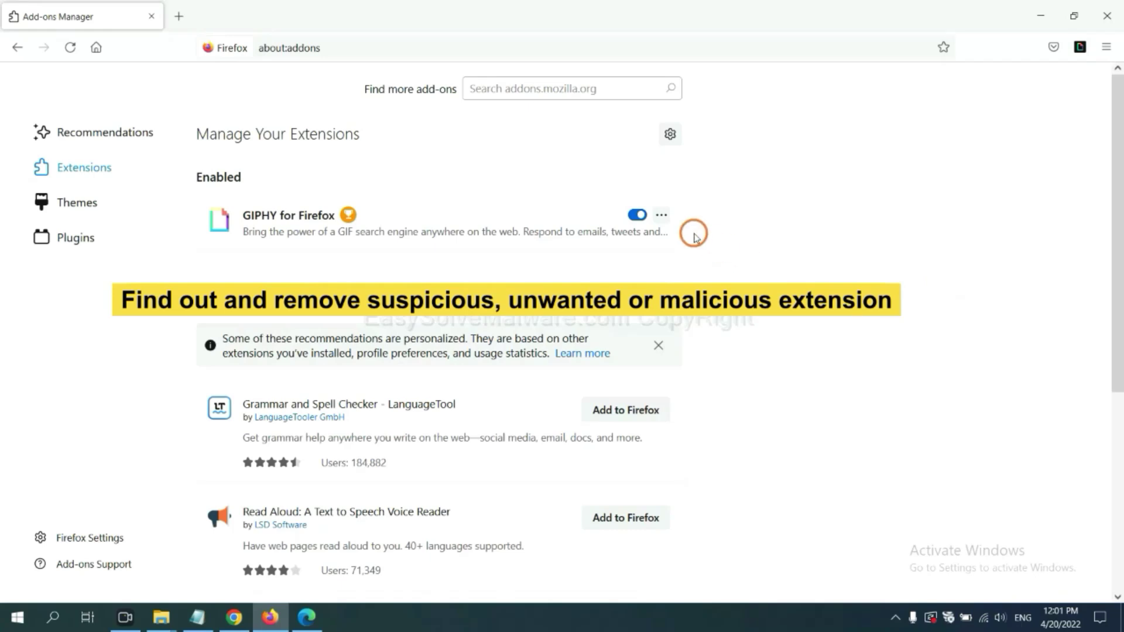
click(661, 216)
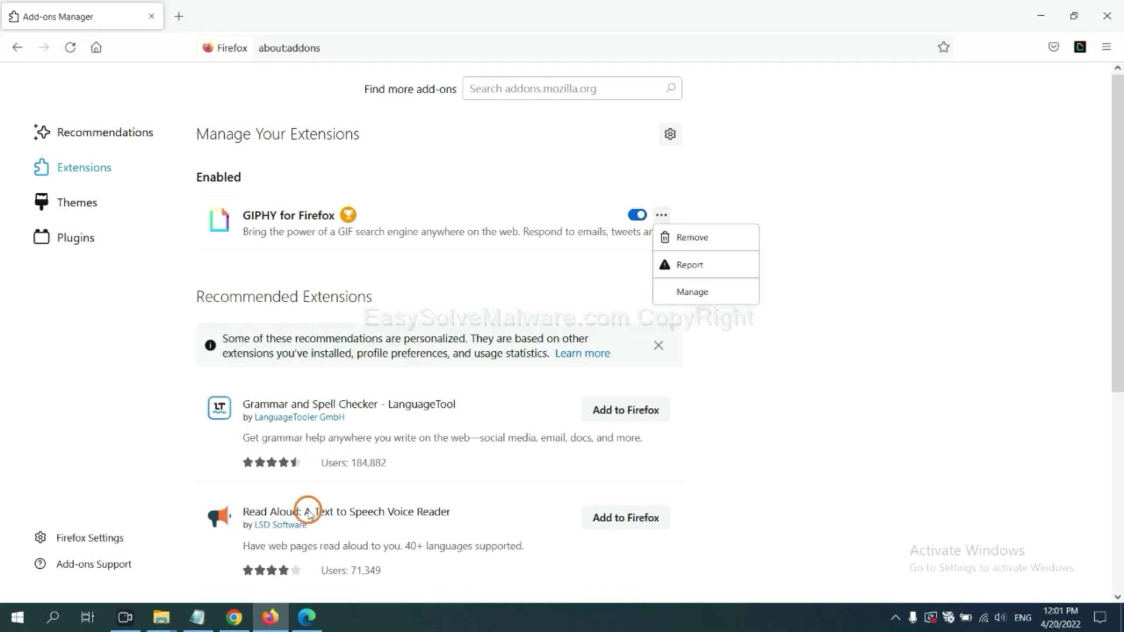
Open Microsoft Edge's Manage extensions page.
click(305, 621)
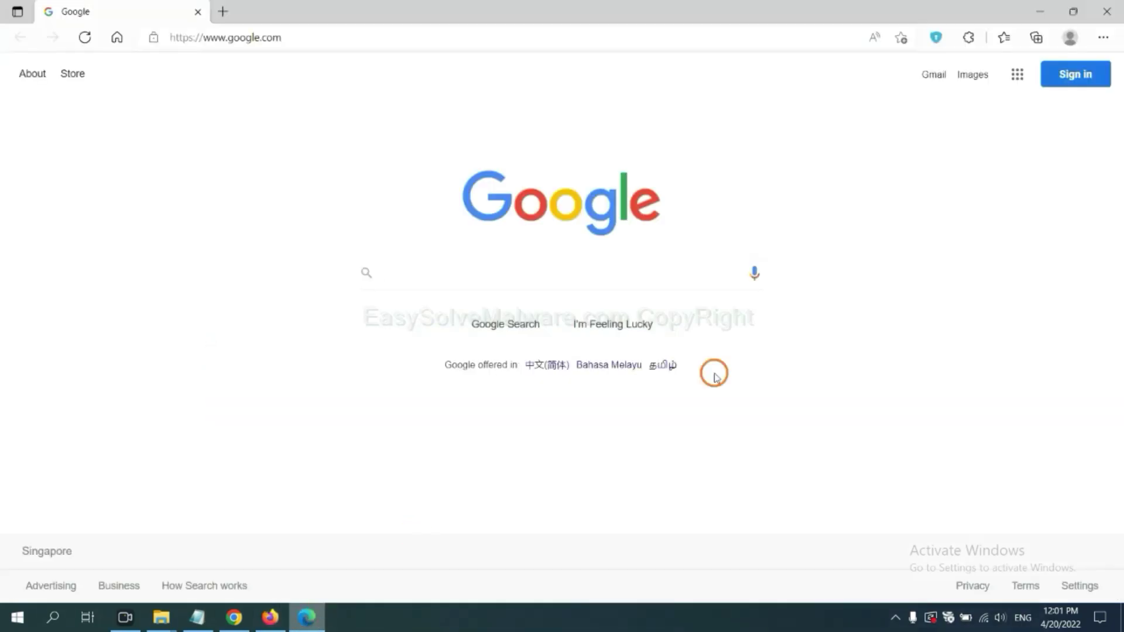
click(1101, 38)
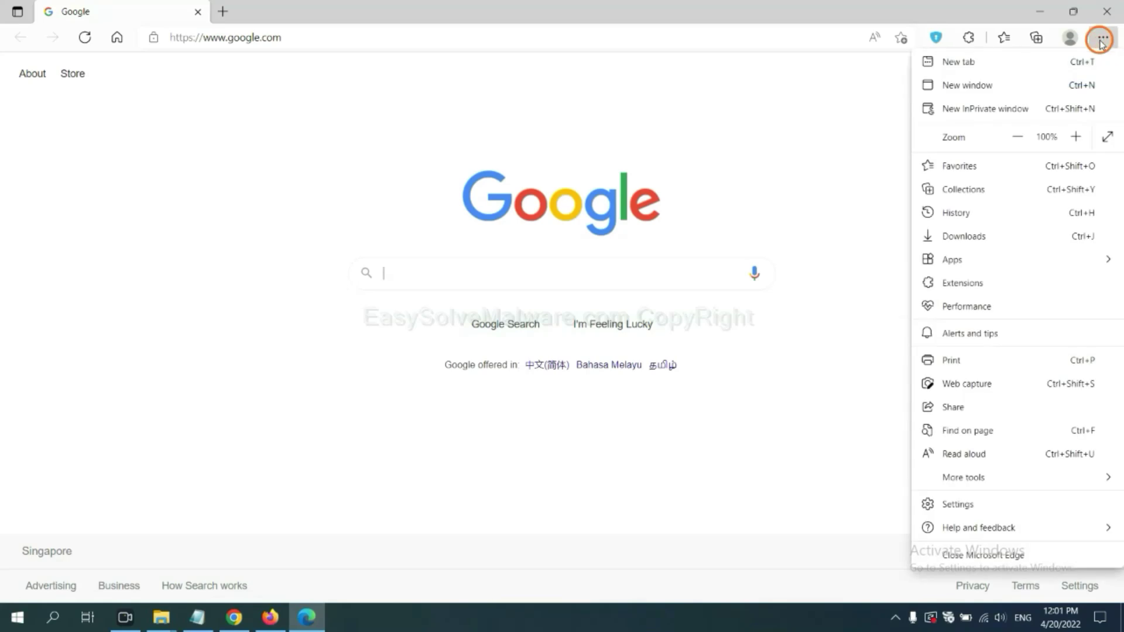
right_click(968, 285)
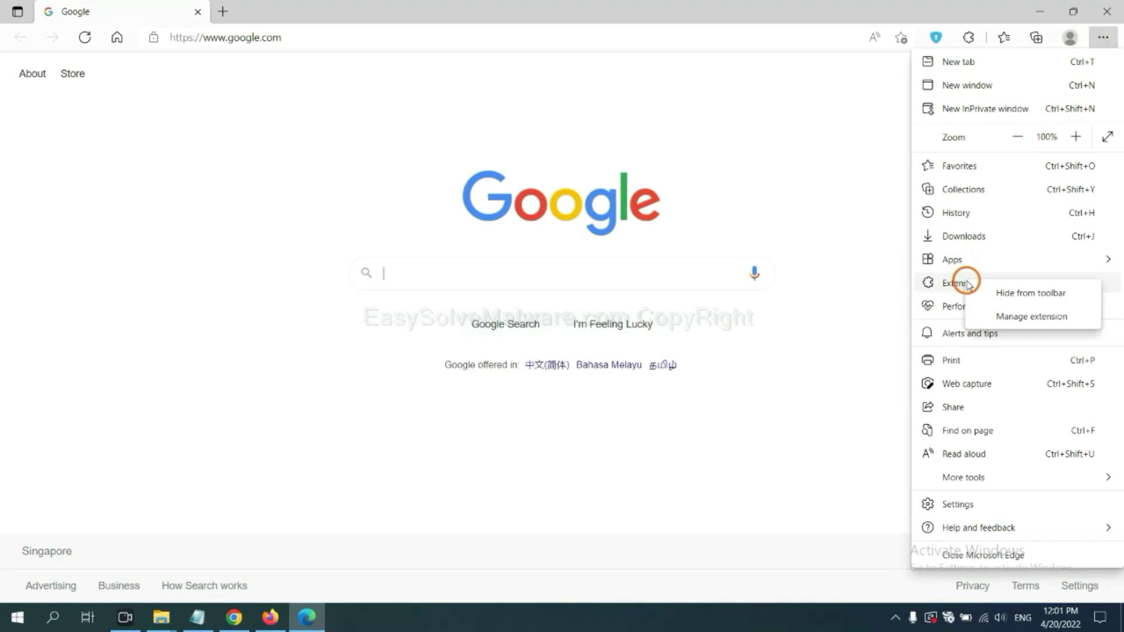
click(1009, 318)
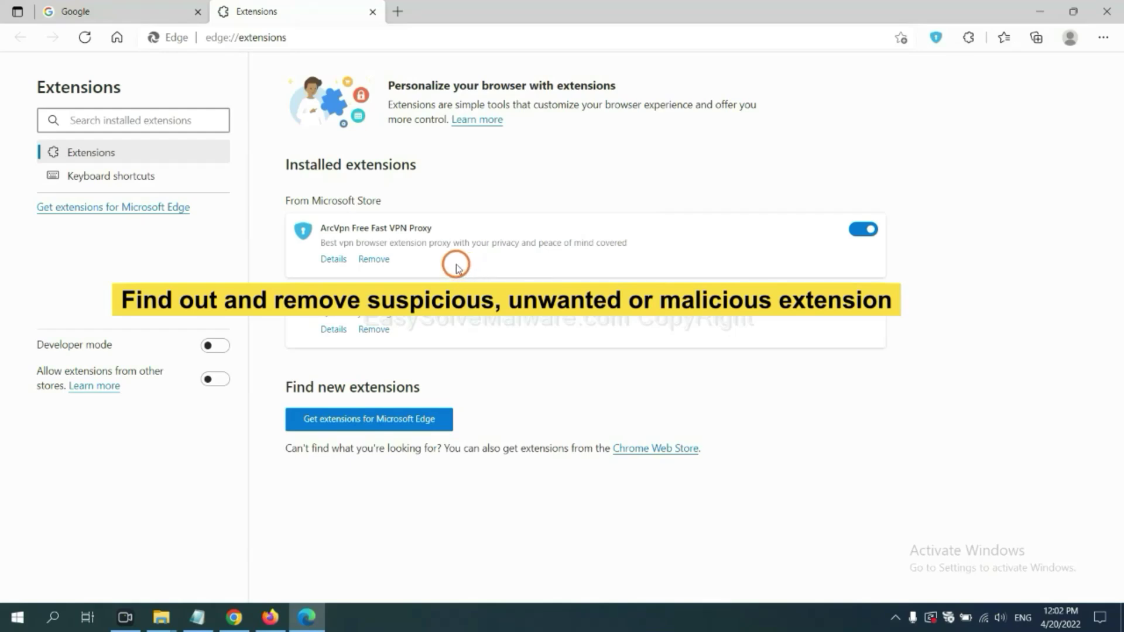
Remove the ArcVpn Free Fast VPN Proxy extension and return to the Notepad removal notes.
click(384, 261)
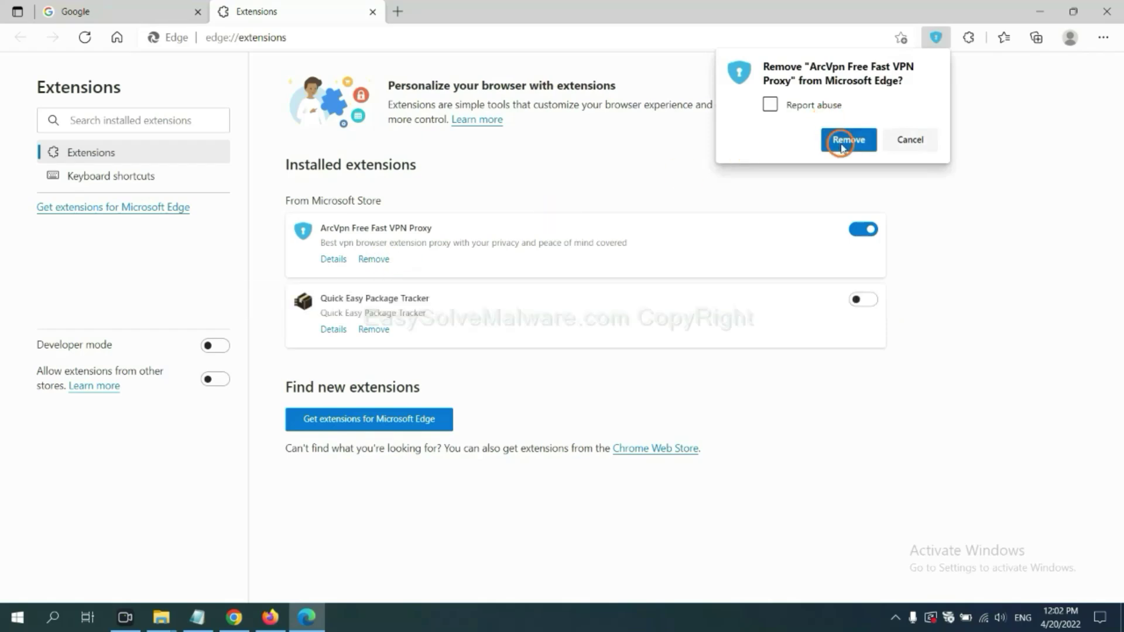
click(843, 140)
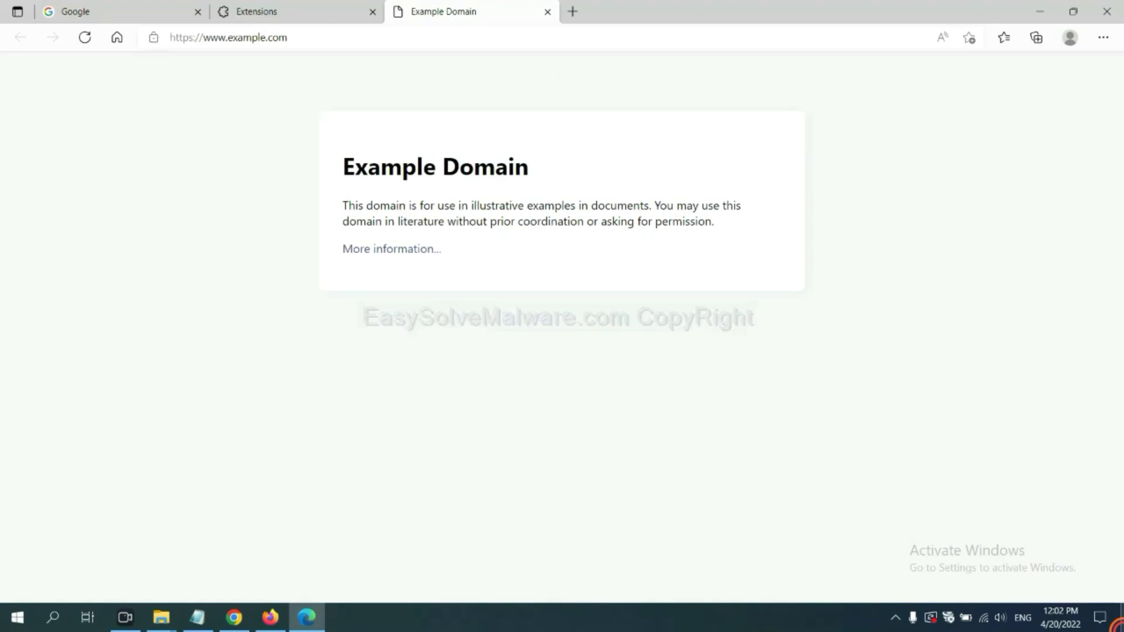
click(1120, 620)
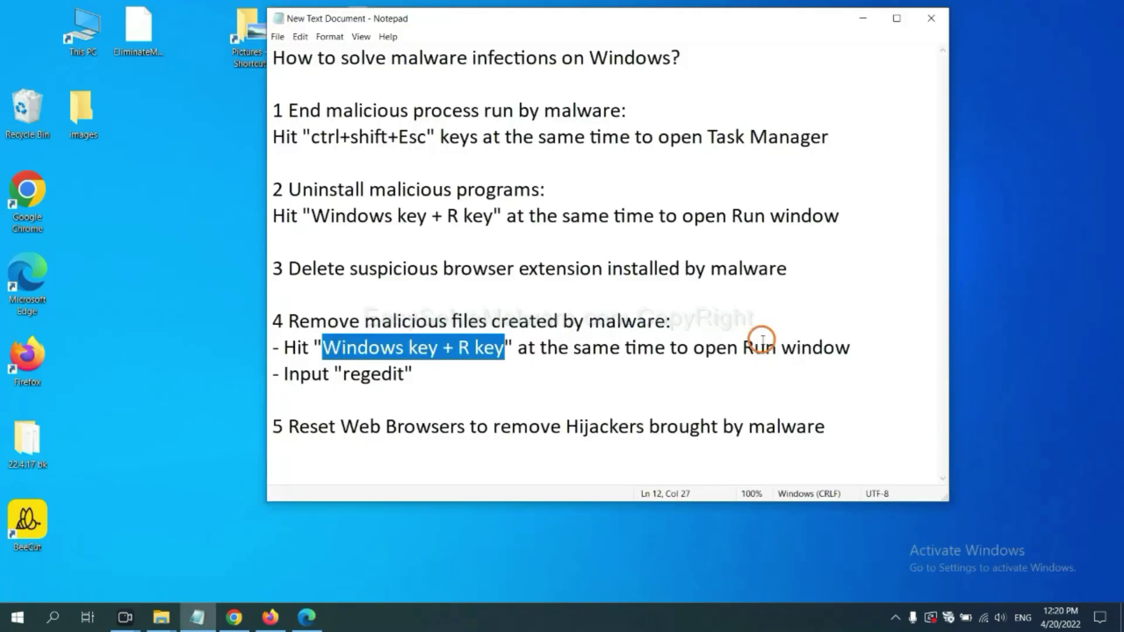
click(763, 346)
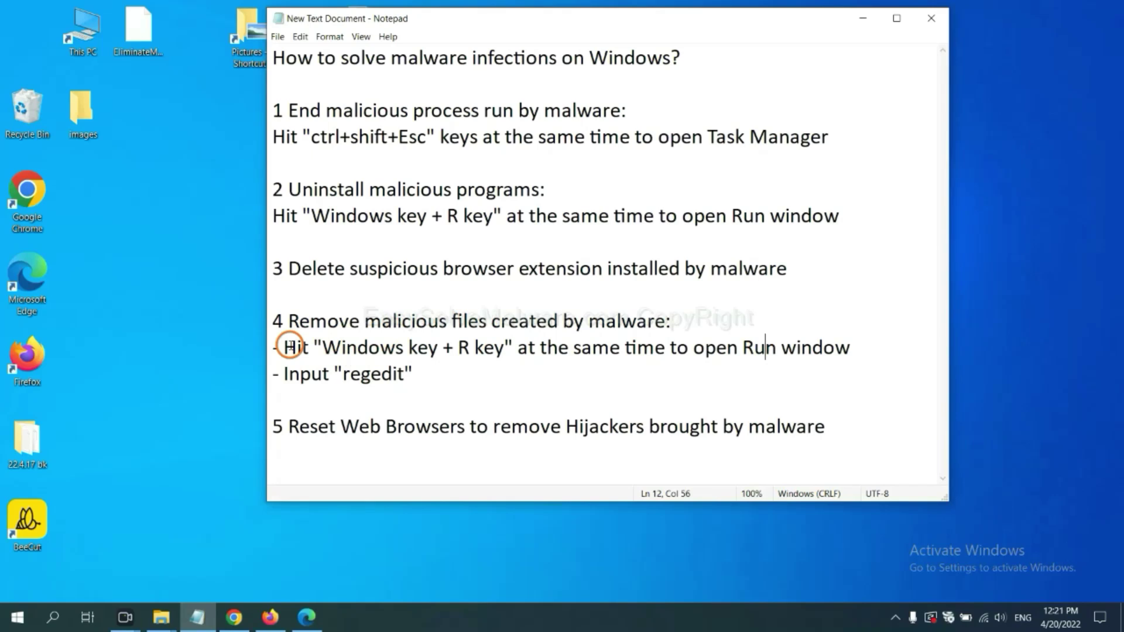
Launch Registry Editor by running regedit from the Run window.
drag(289, 347, 638, 362)
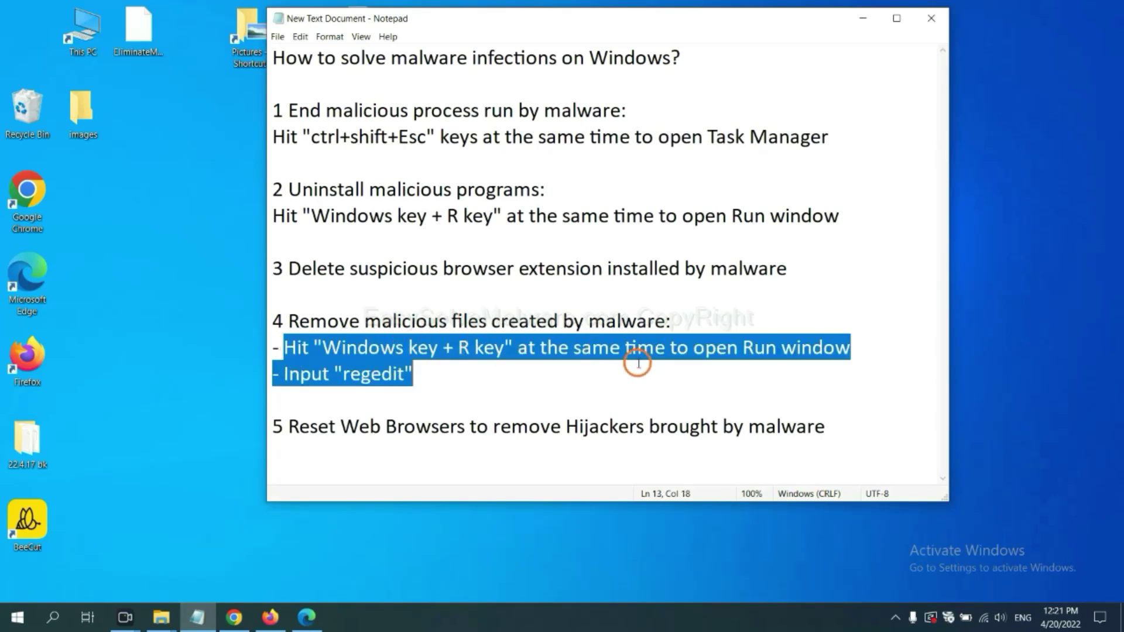
click(653, 354)
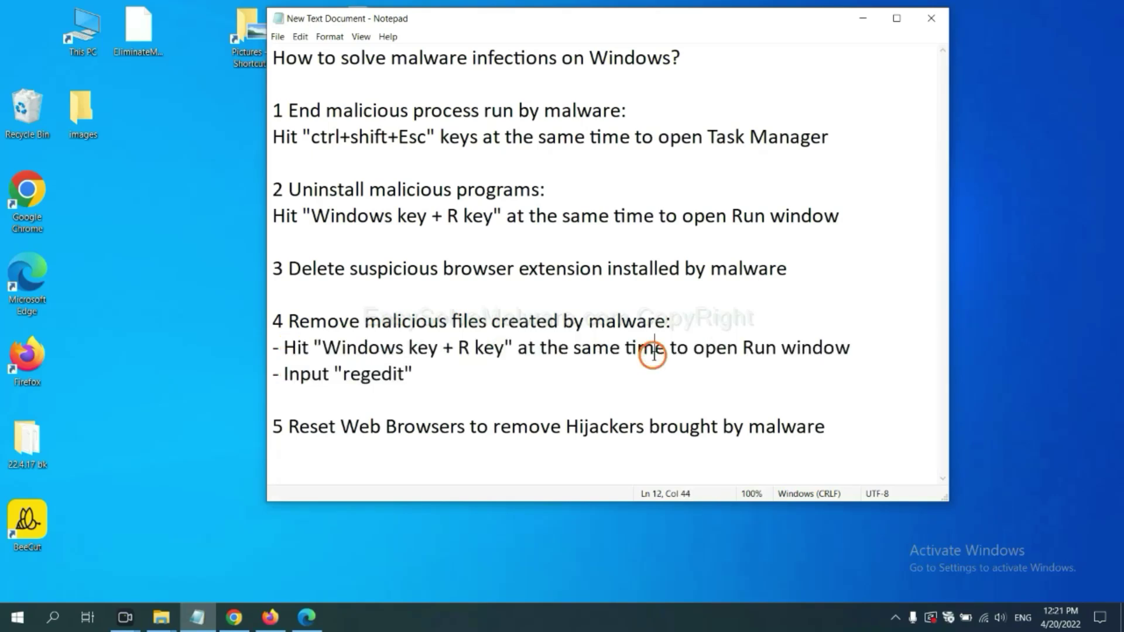
key(super+r)
drag(206, 445, 893, 231)
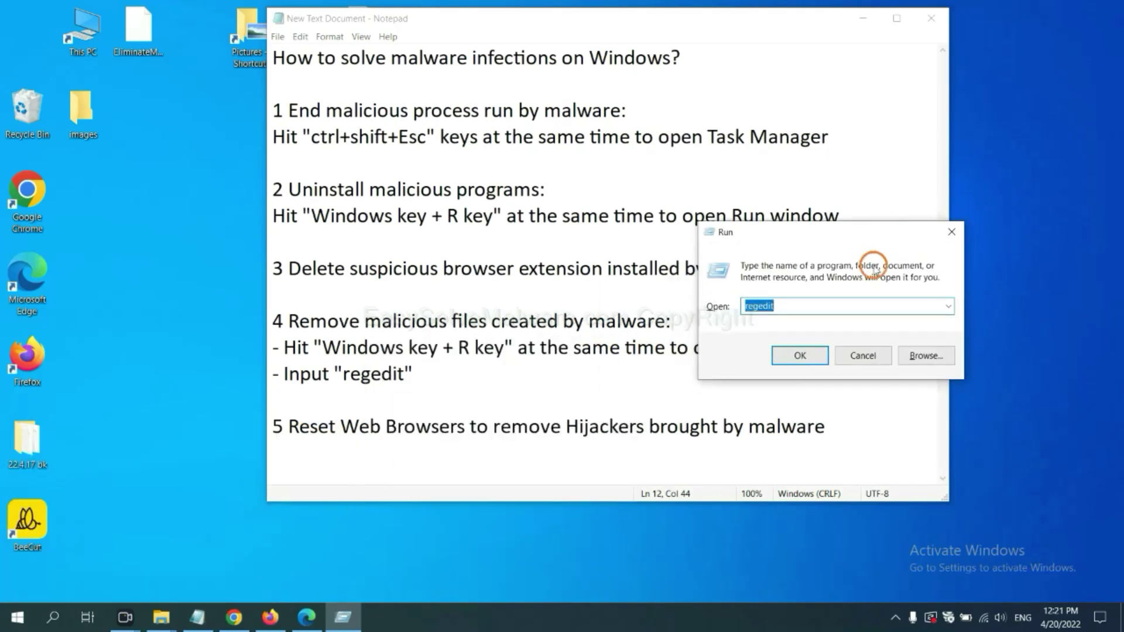
click(793, 308)
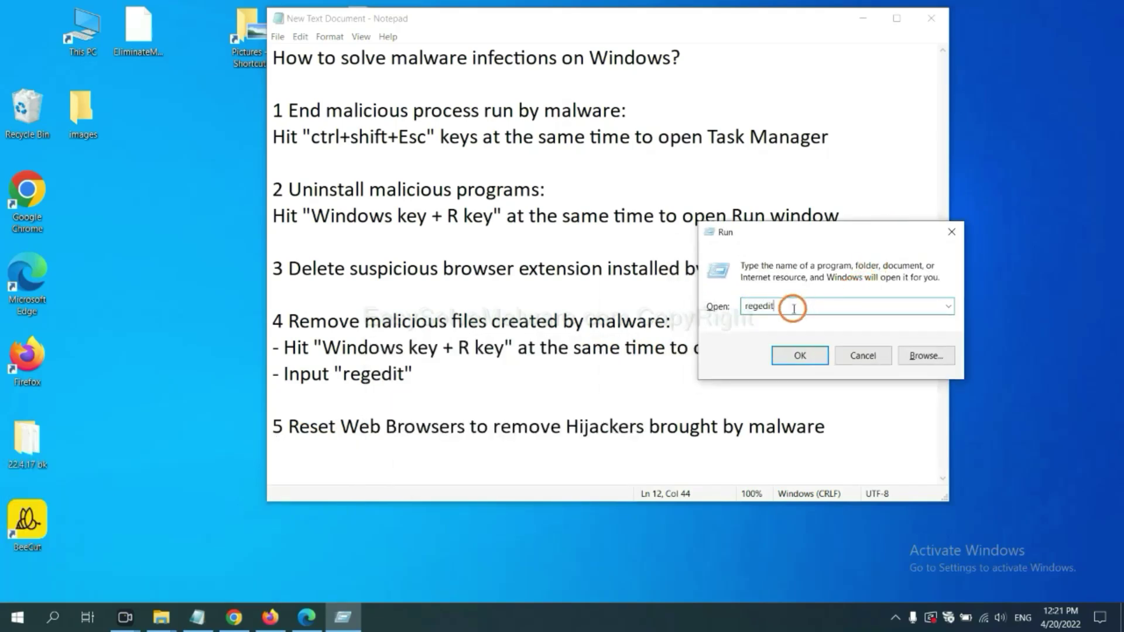
click(799, 355)
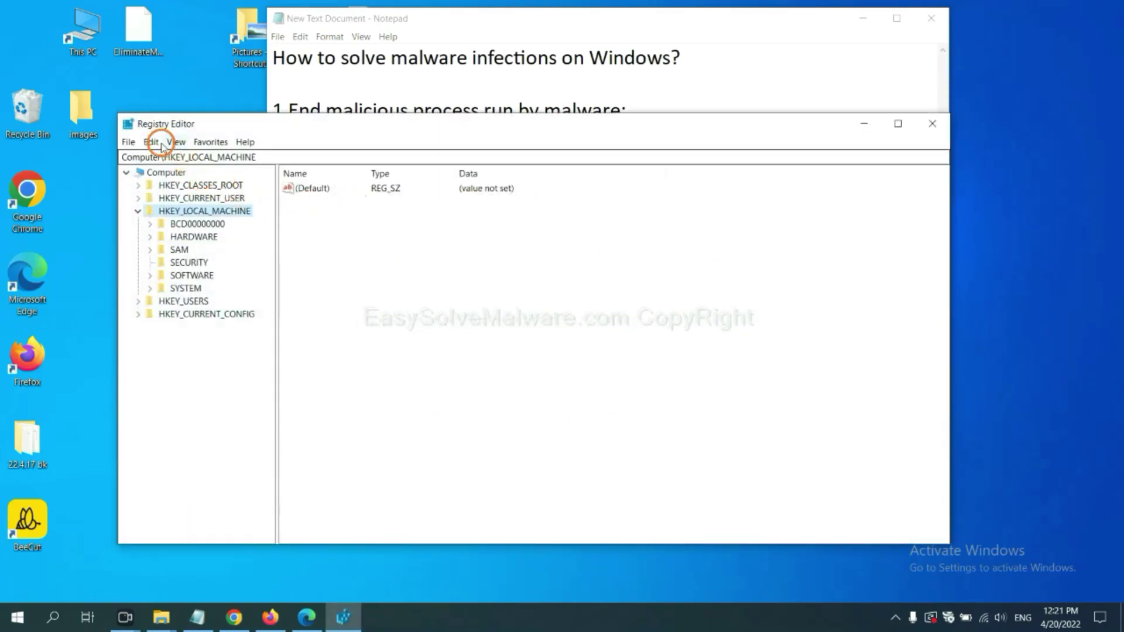
Search the registry for 'be' with Edit > Find.
click(160, 145)
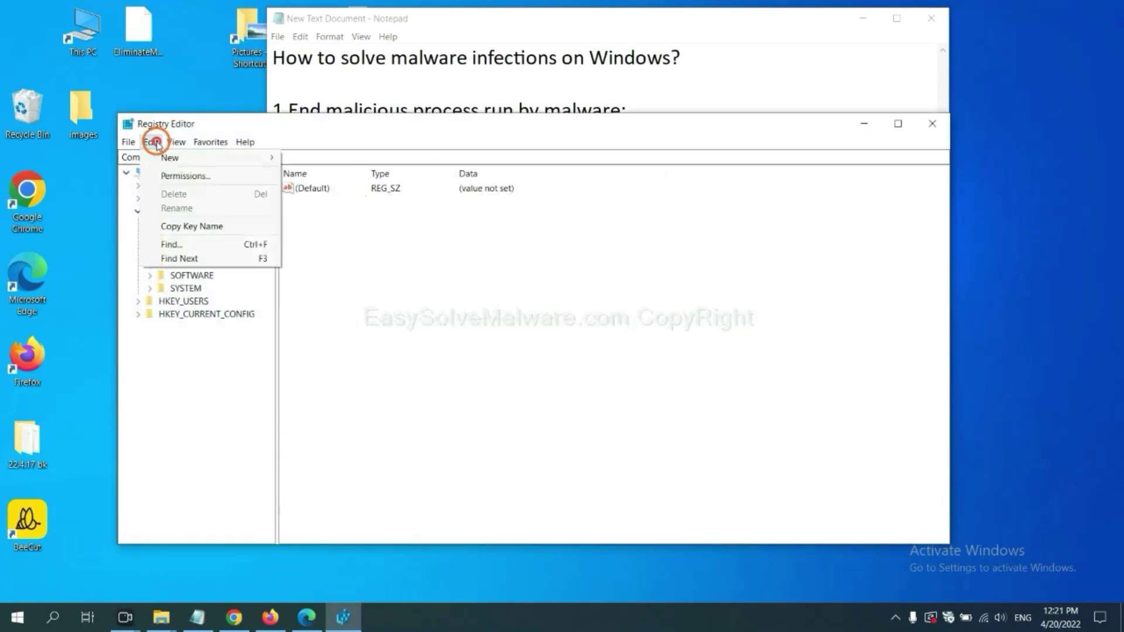
click(199, 245)
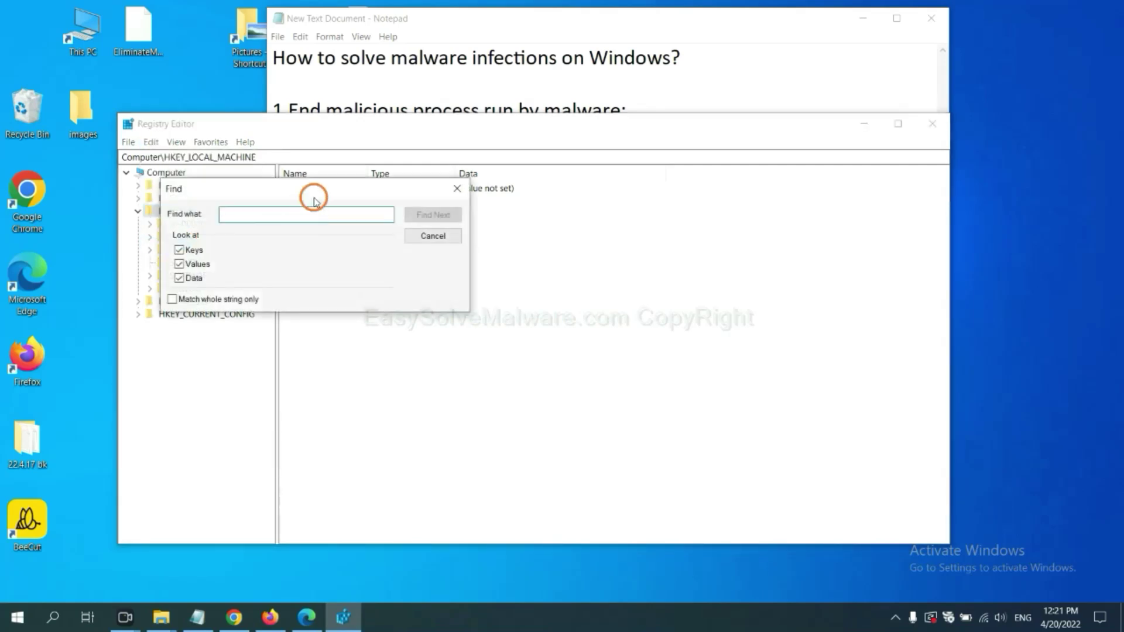
drag(314, 182, 429, 214)
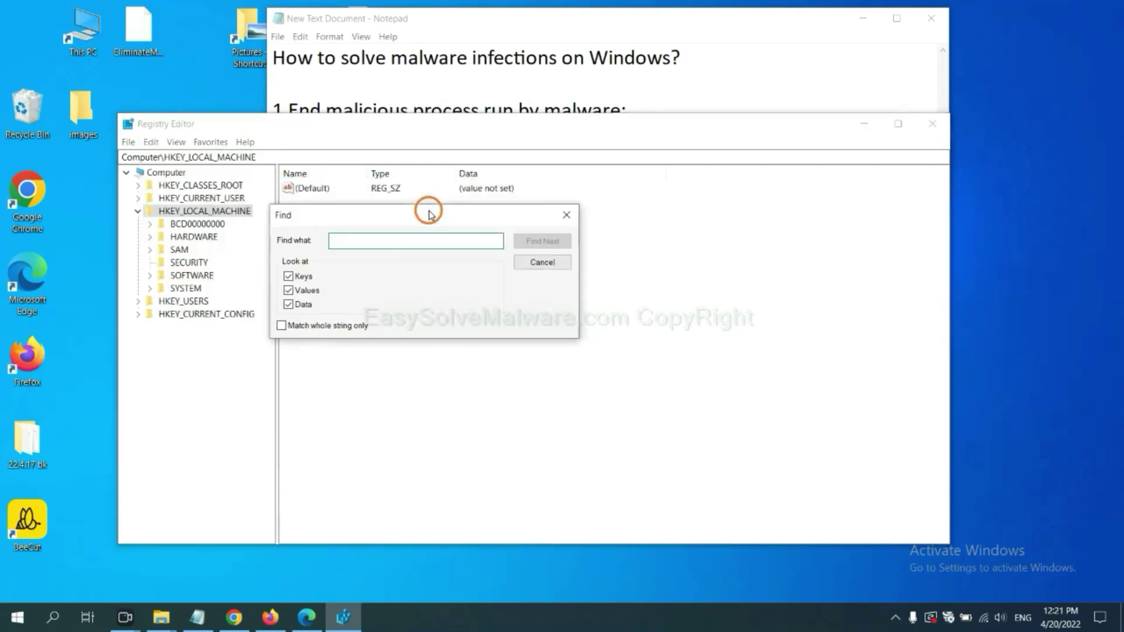
click(406, 245)
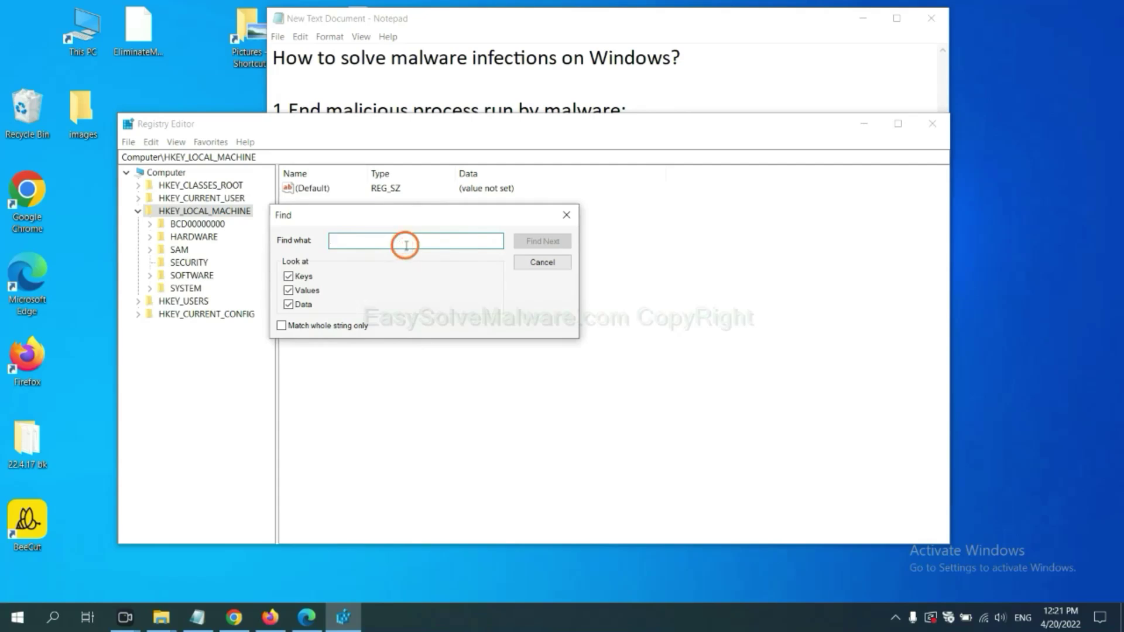
text(be)
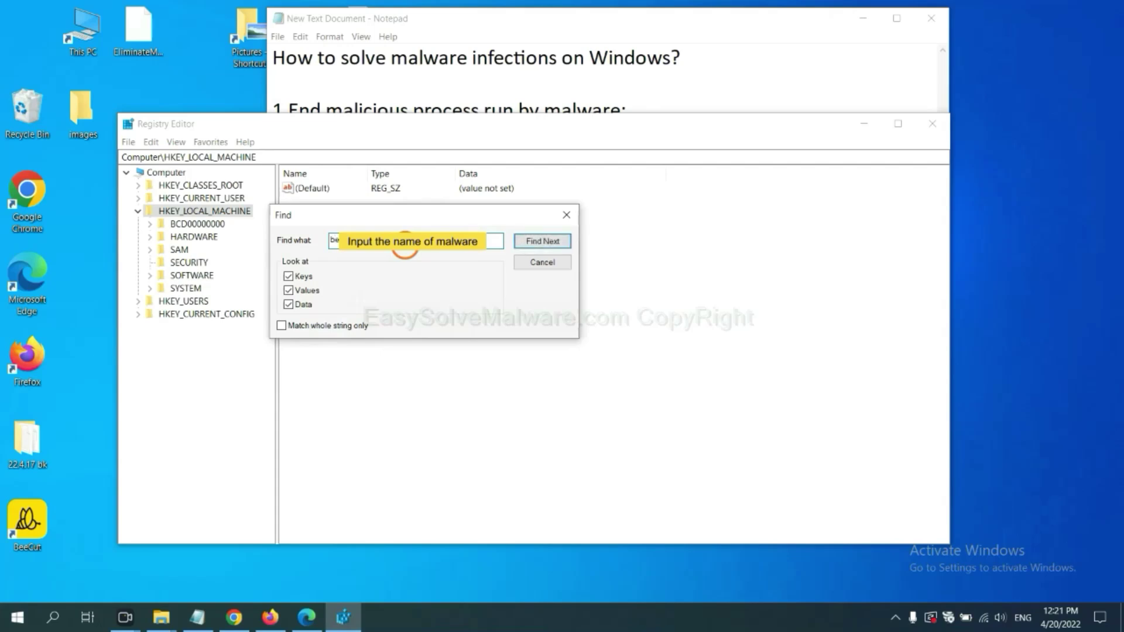
click(541, 242)
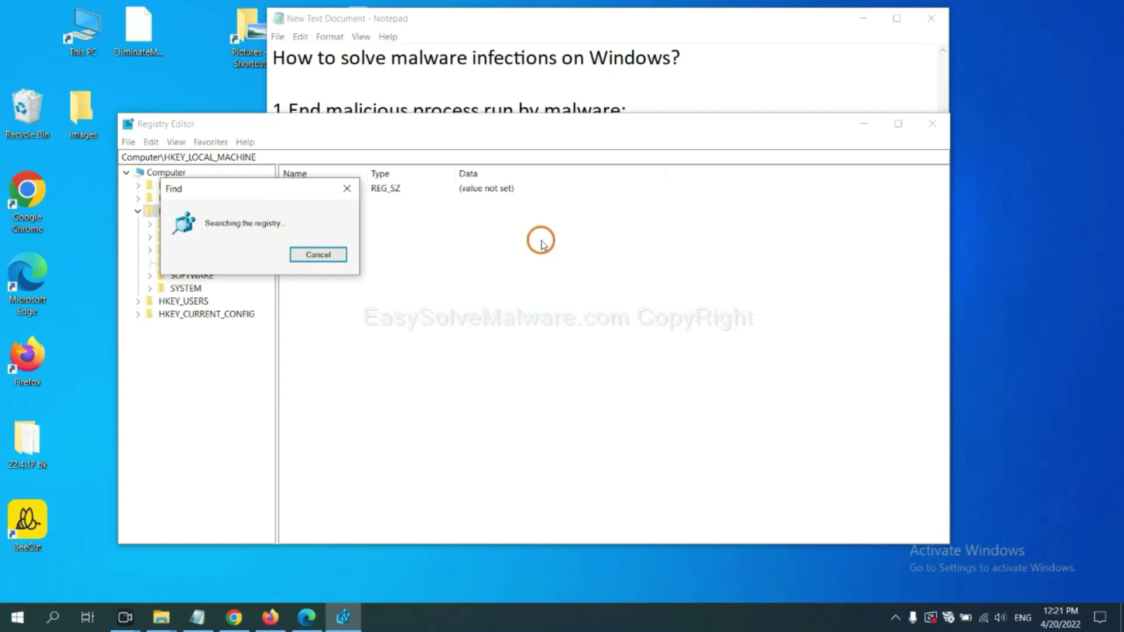
Right-click the found FEATURE_BROWSER_EMULATION key, which lists BeeCut.exe, to show its actions.
drag(309, 188, 442, 186)
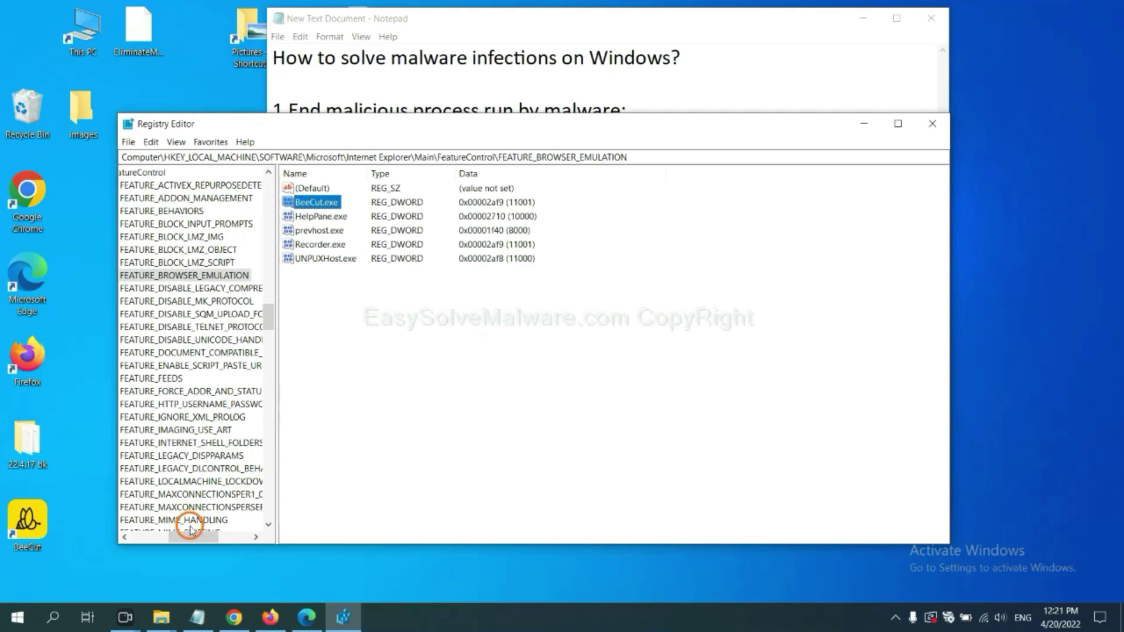
mouse_move(193, 538)
mouse_down()
mouse_move(167, 535)
mouse_move(181, 534)
mouse_up()
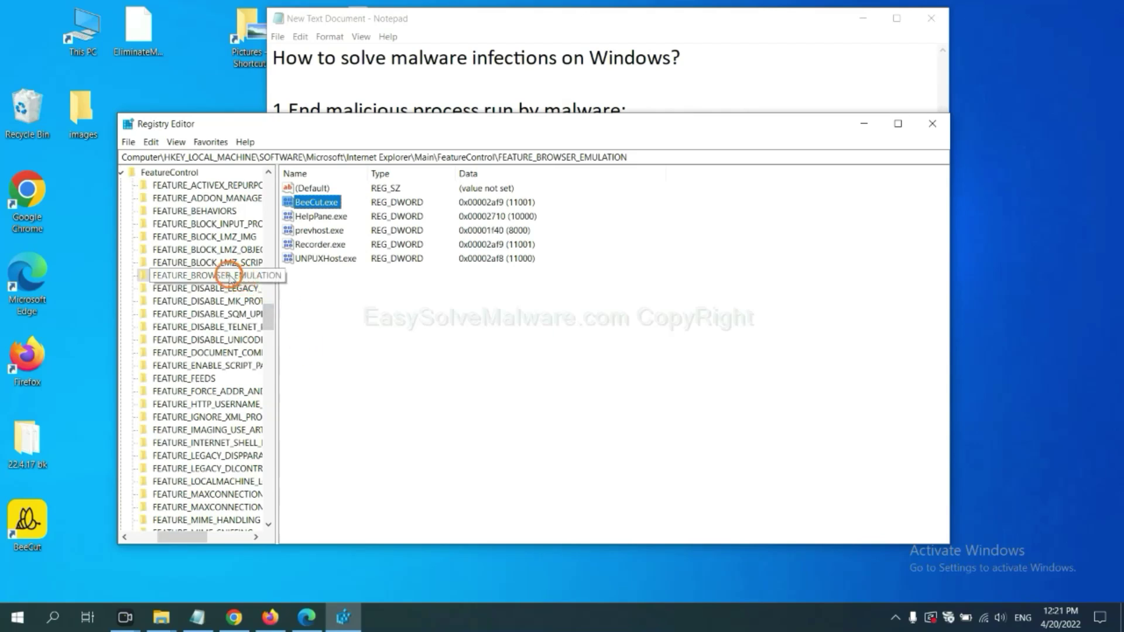
right_click(227, 277)
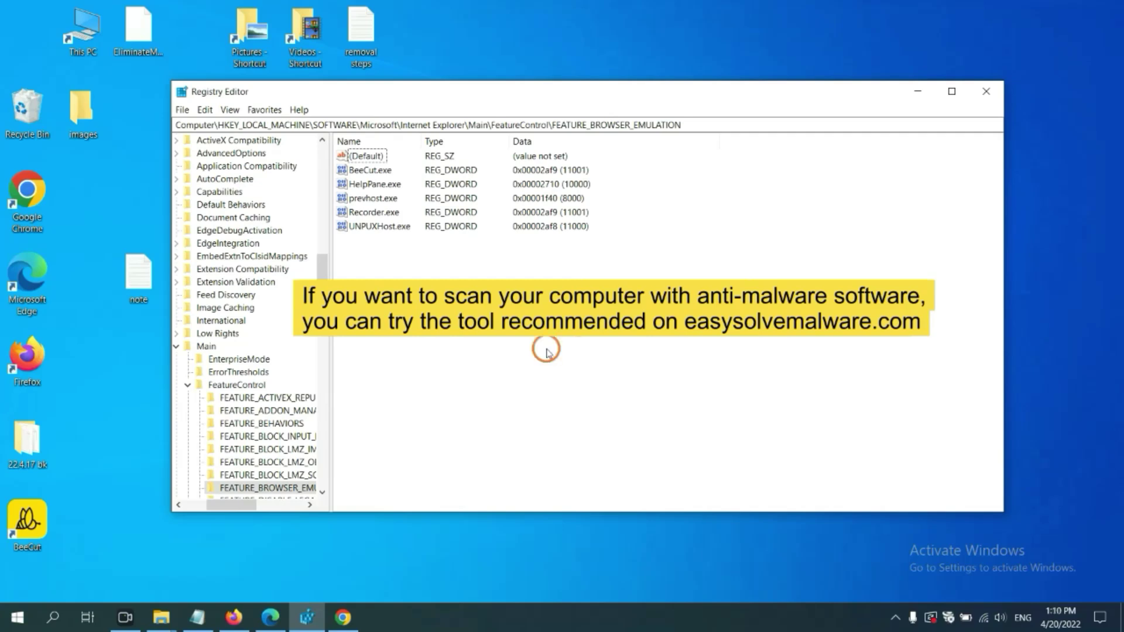
Bring up the EasySolveMalware.com removal guide in Chrome and scroll through it.
click(346, 615)
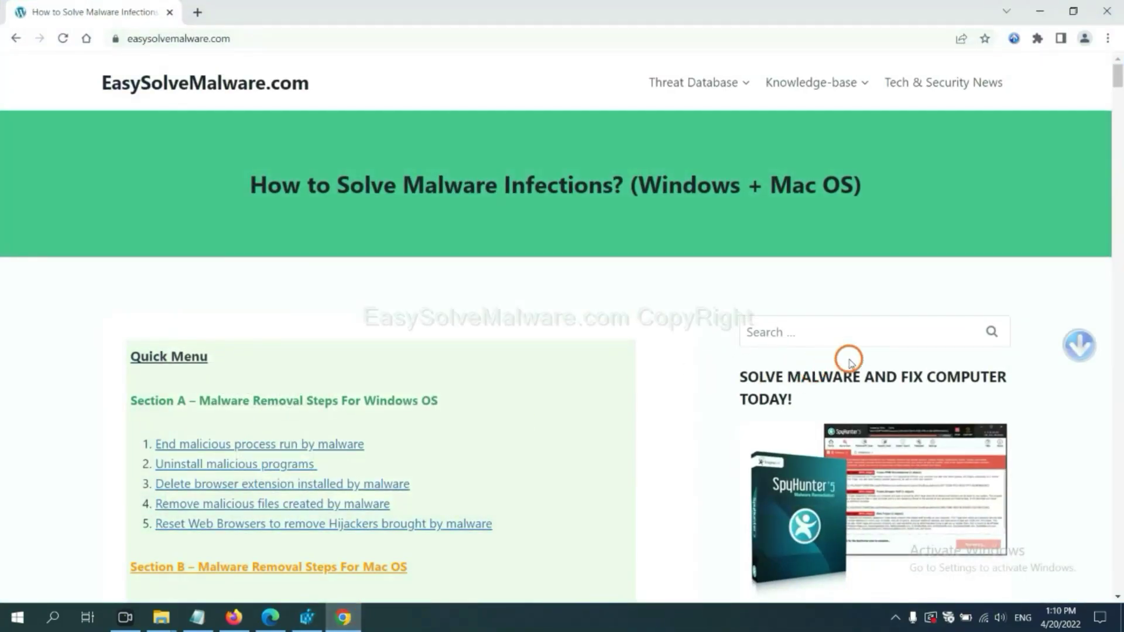
scroll(814, 398, down, 1)
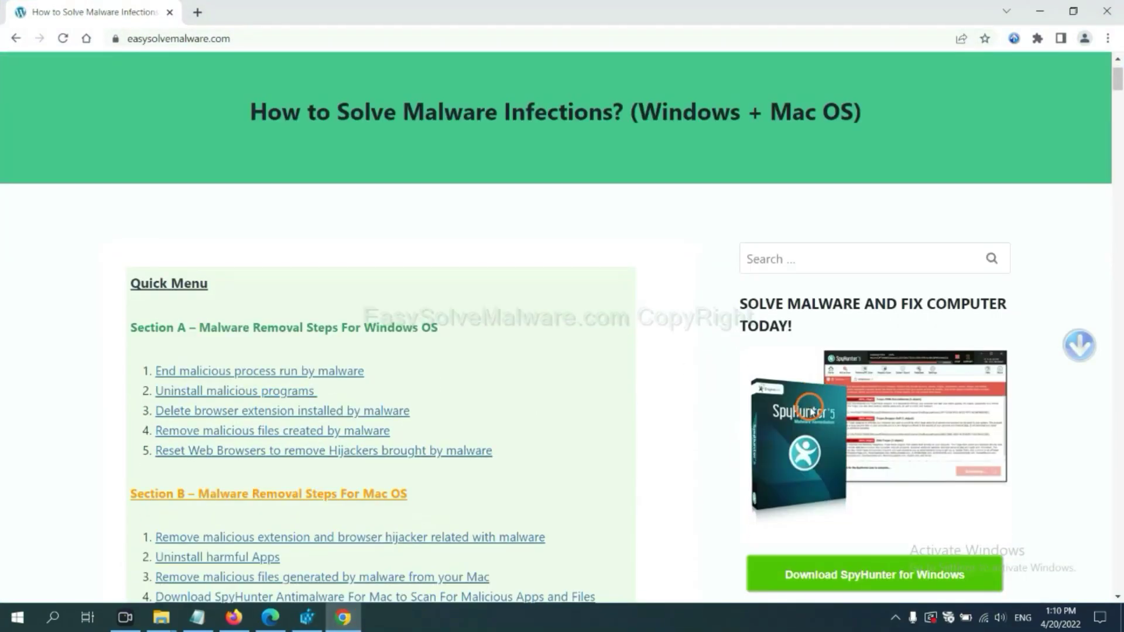
scroll(811, 410, up, 1)
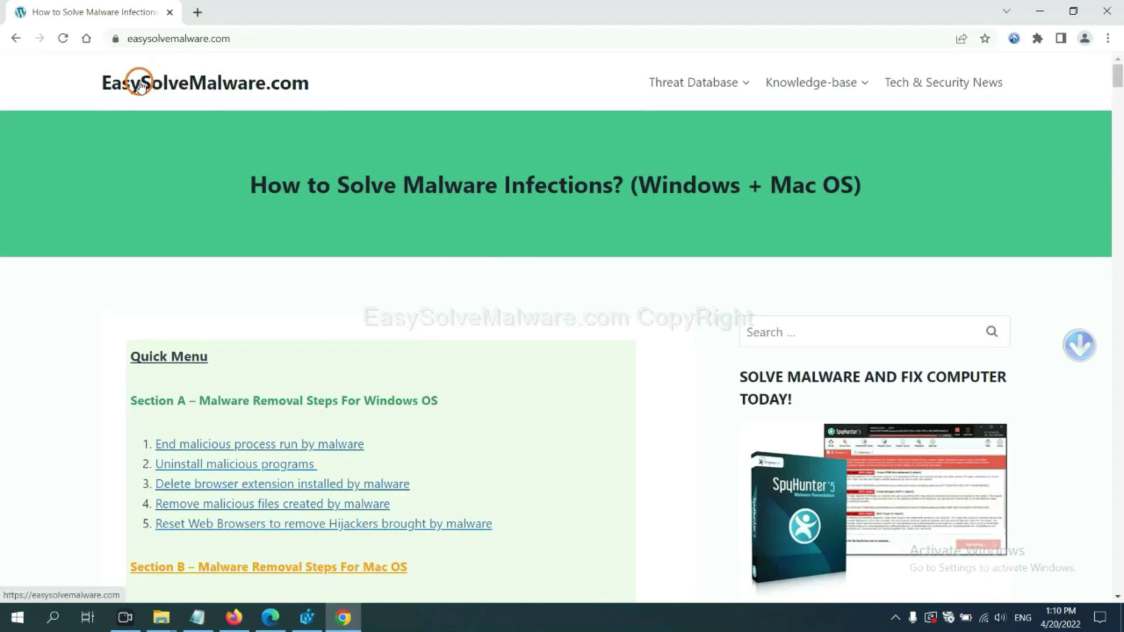
scroll(902, 374, down, 3)
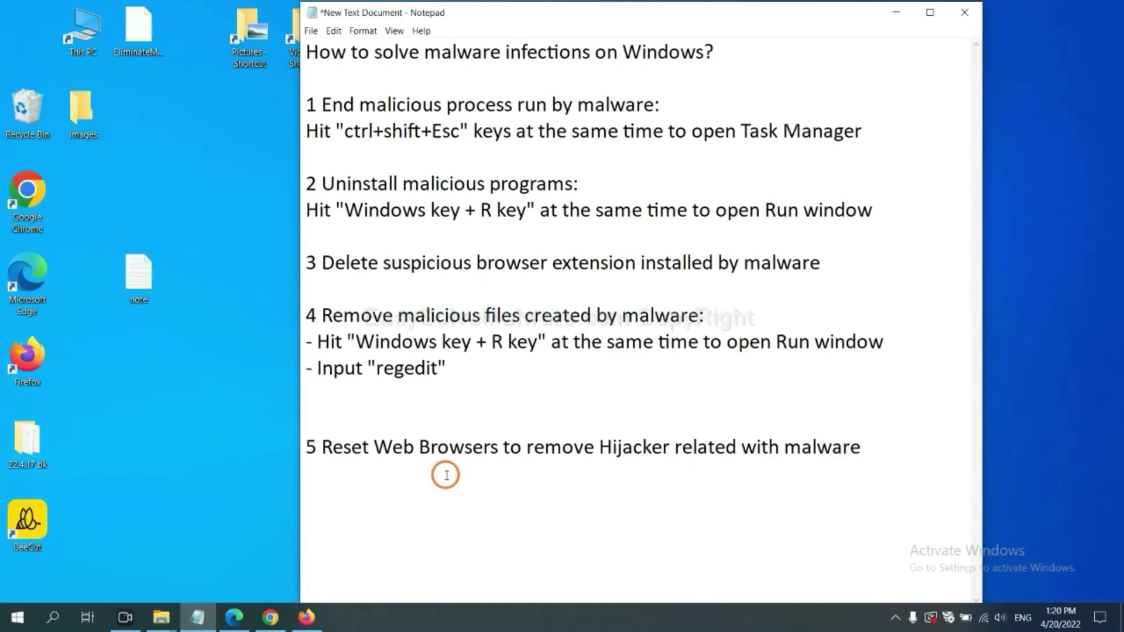
Search Chrome's settings for 'reset' and start restoring settings to their original defaults.
click(270, 618)
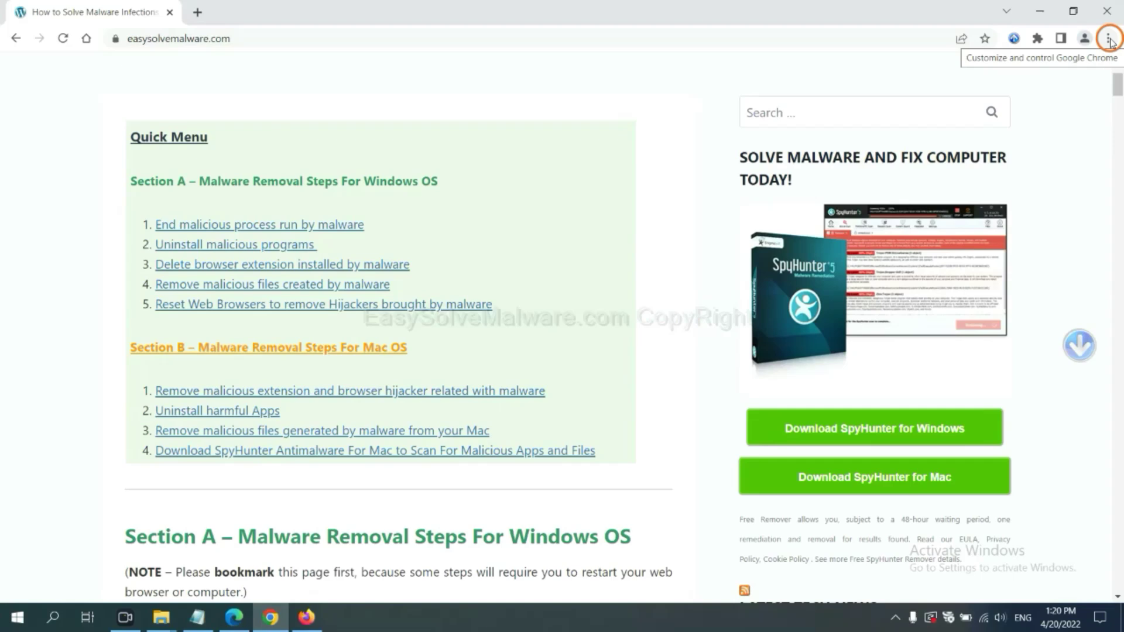
click(1109, 39)
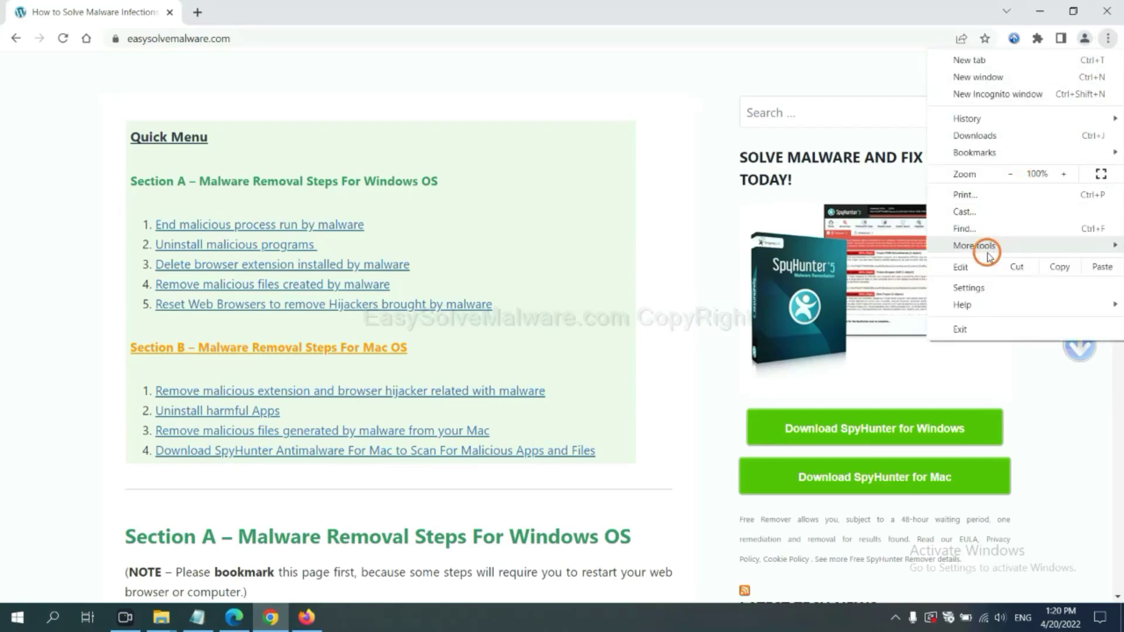
click(984, 286)
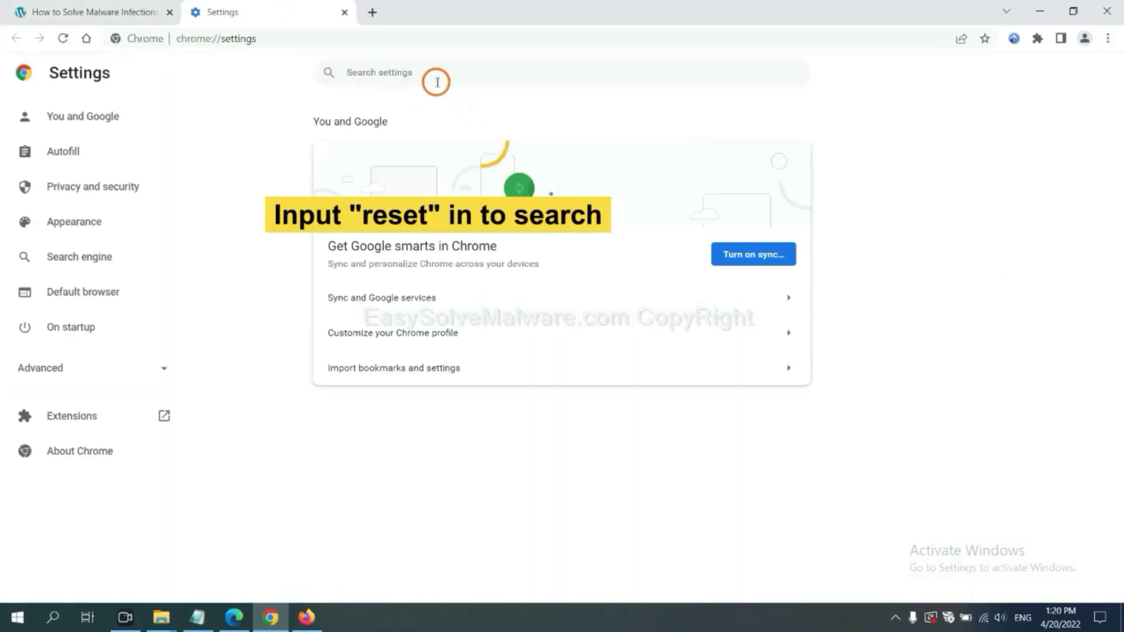
text(reset)
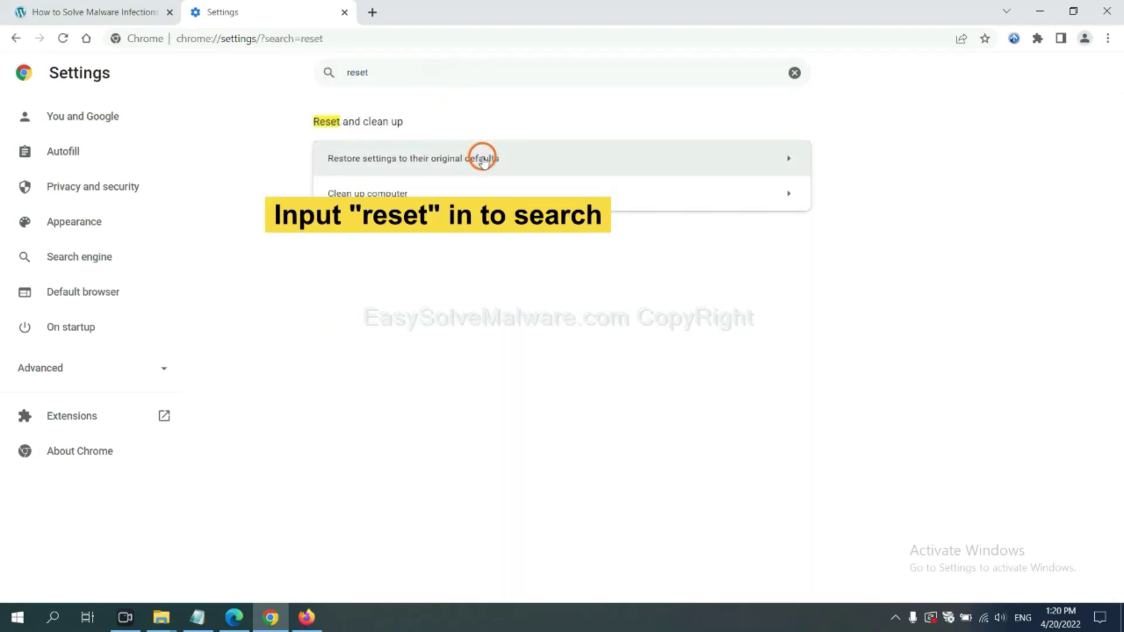
click(479, 158)
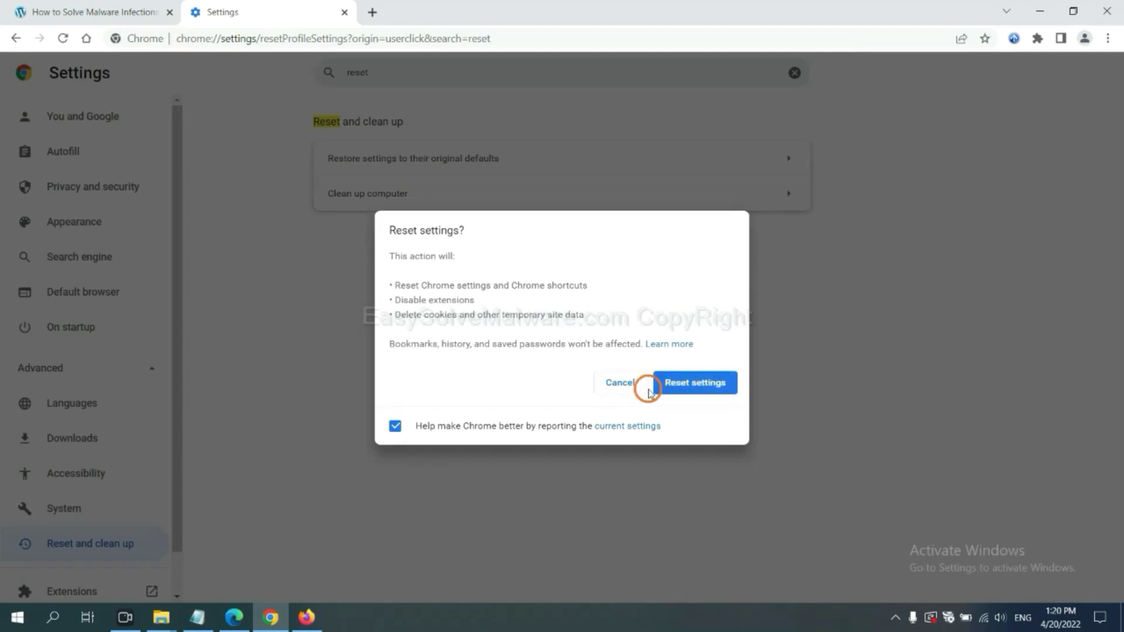
click(309, 616)
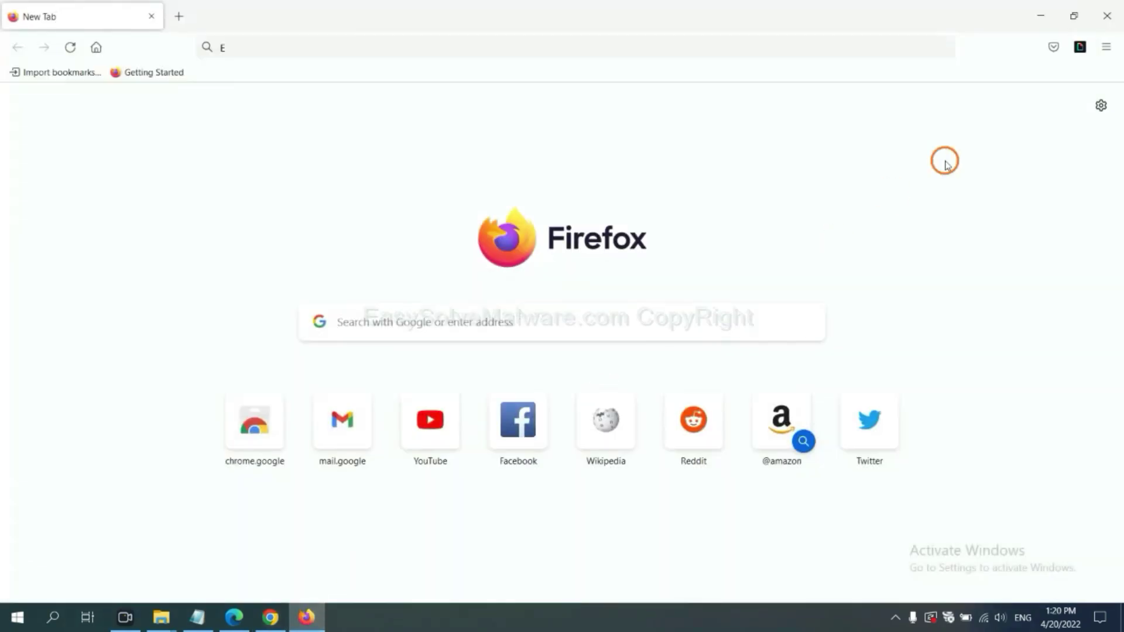
Refresh Firefox to its default settings from the Troubleshooting Information page.
click(1106, 50)
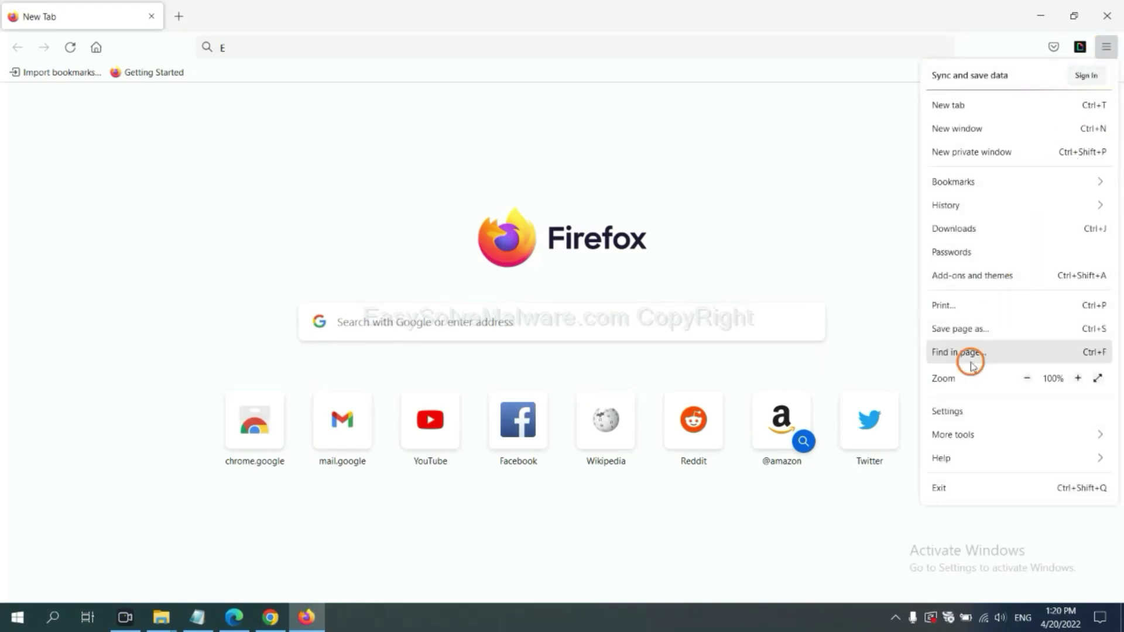
click(966, 456)
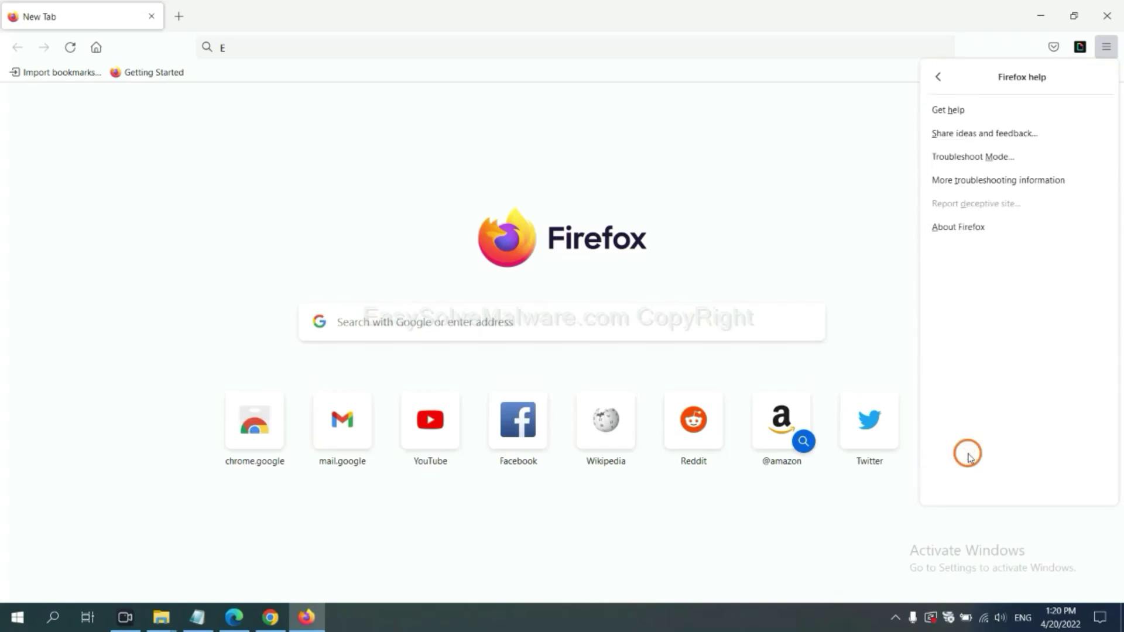
click(987, 181)
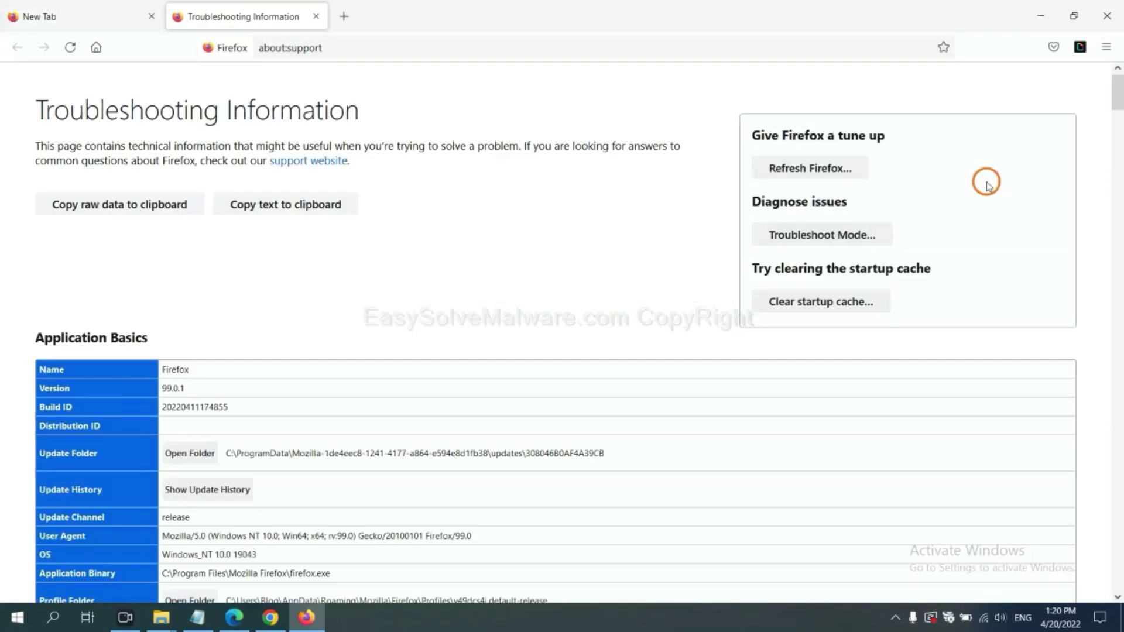
click(790, 173)
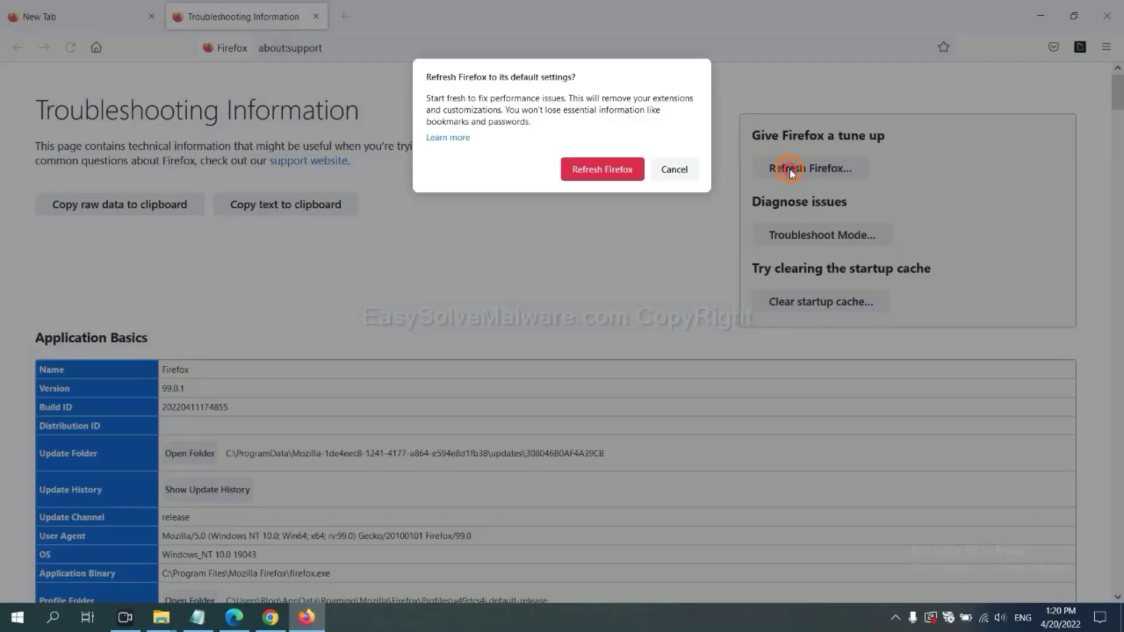
click(609, 175)
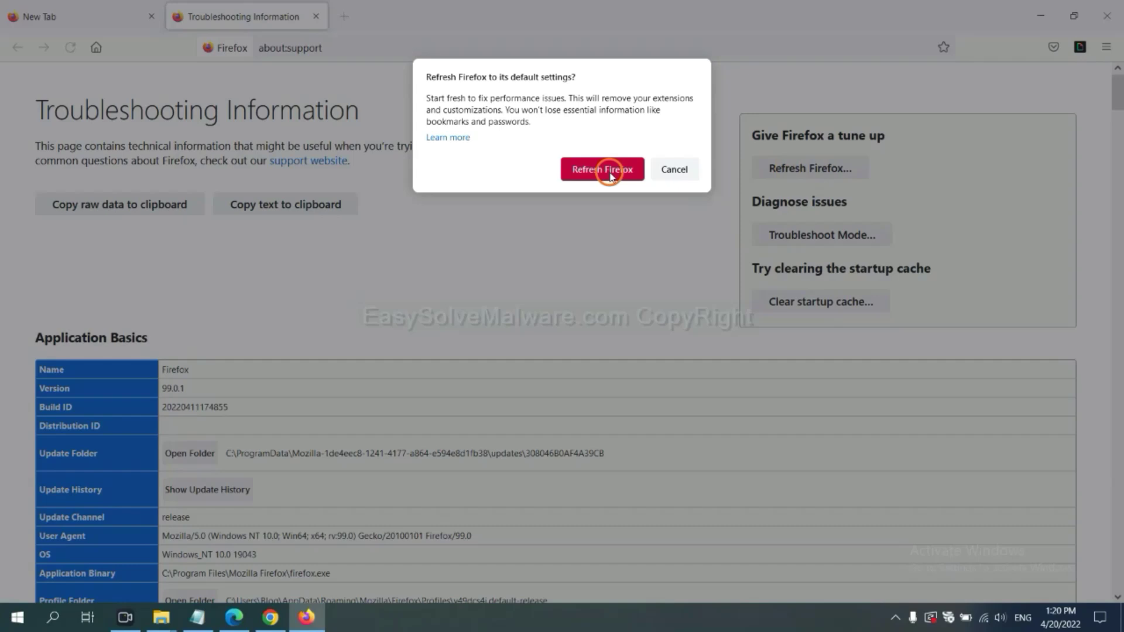
click(234, 618)
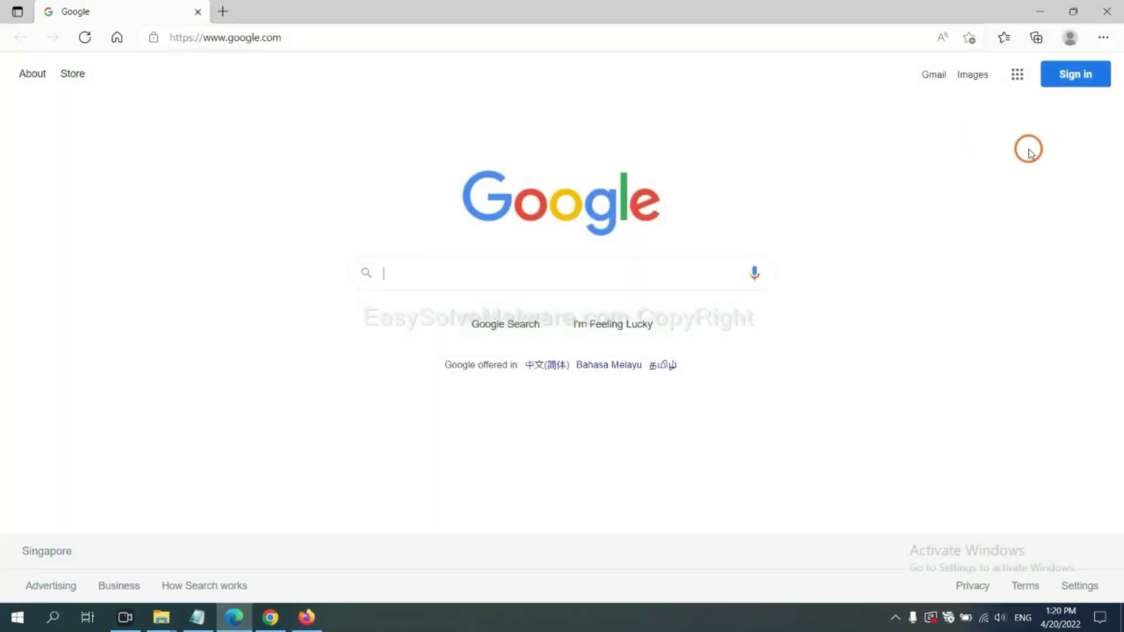
Search Edge's settings for 'reset' and confirm restoring settings to their default values.
click(1103, 37)
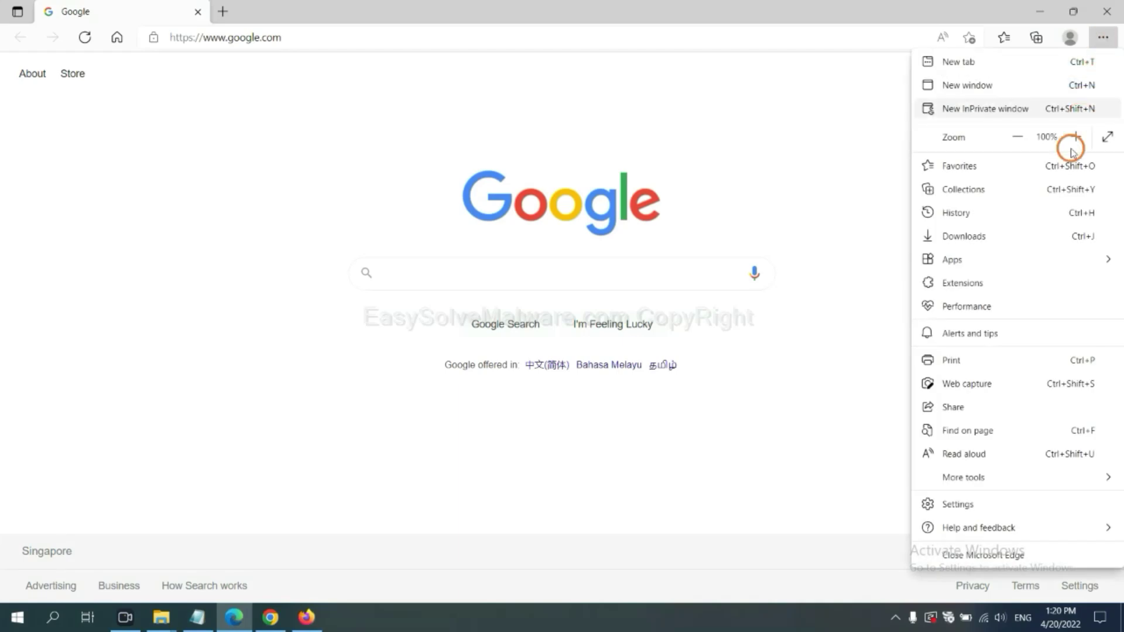
click(969, 504)
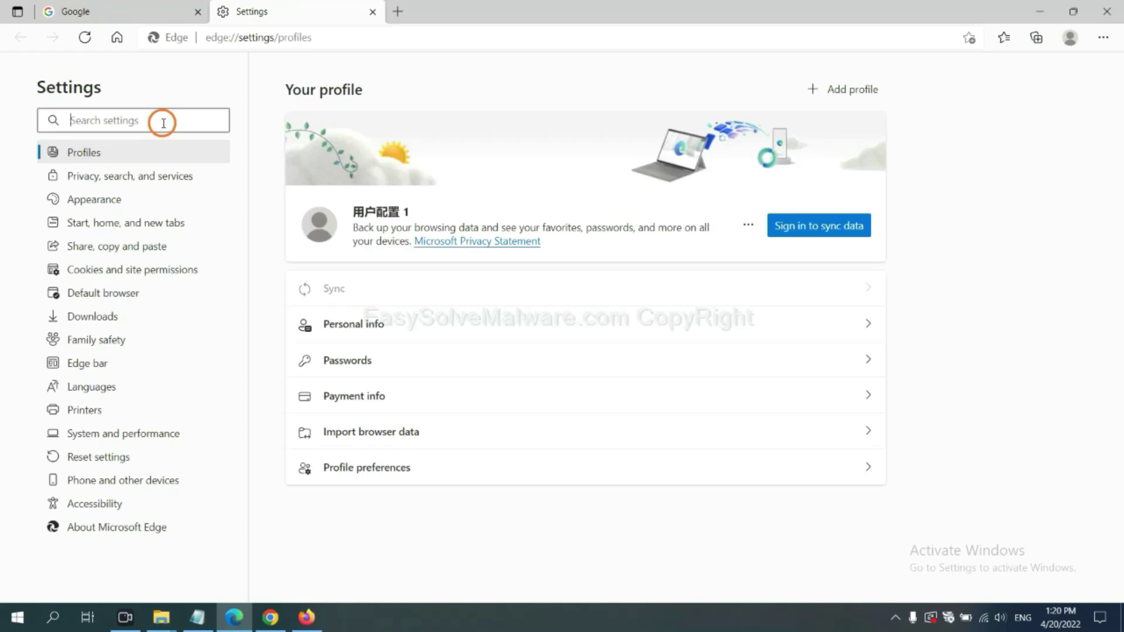
text(re)
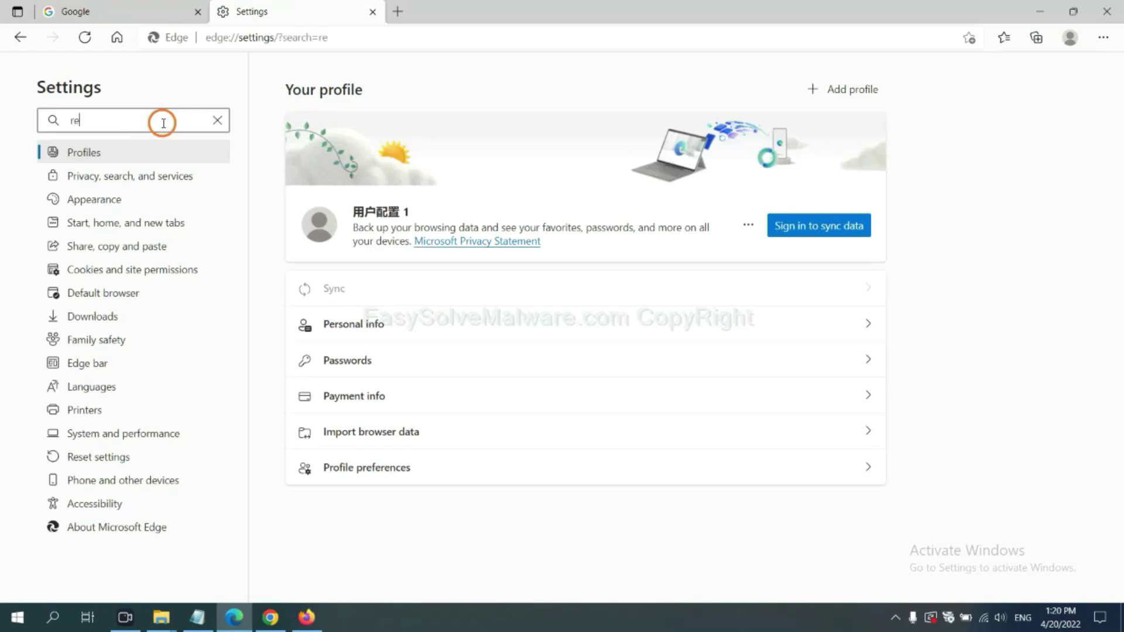
text(set)
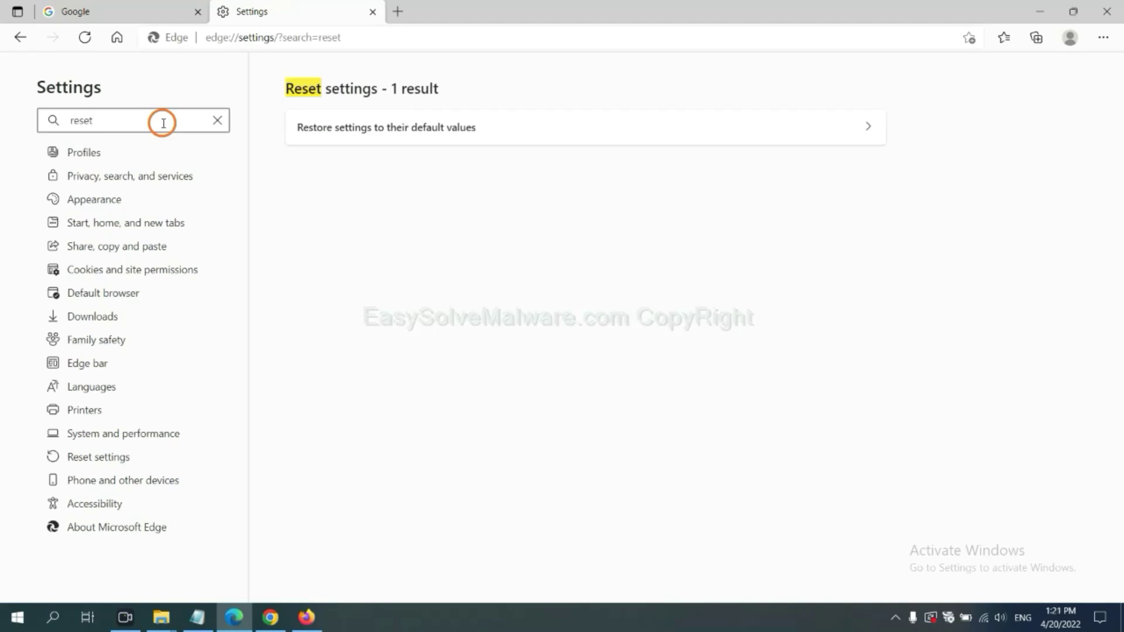
click(398, 130)
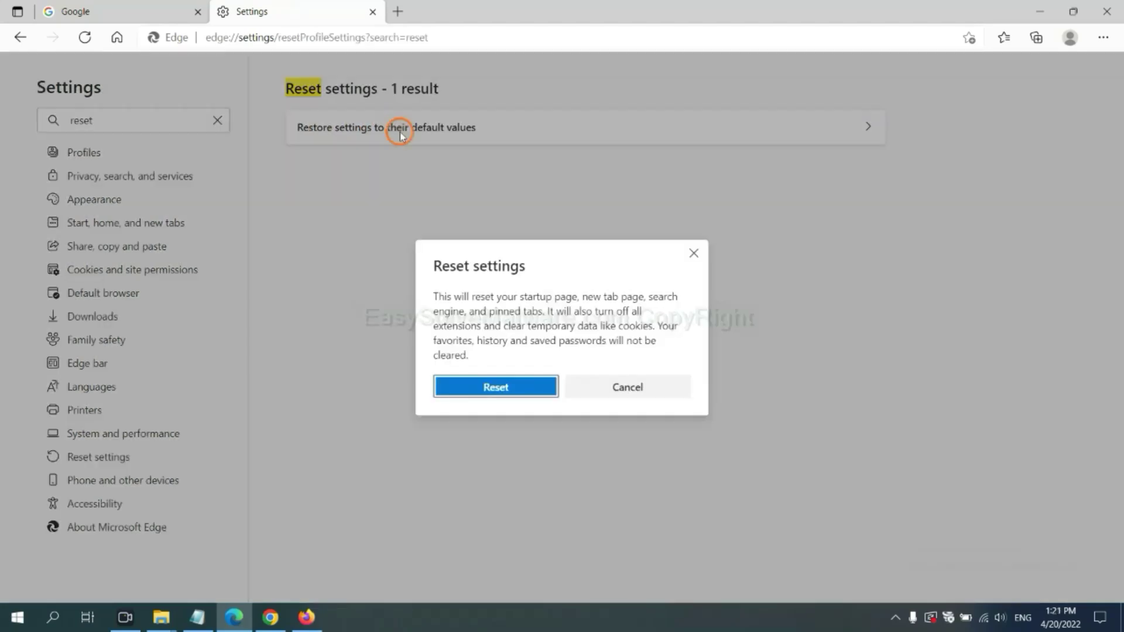
click(475, 391)
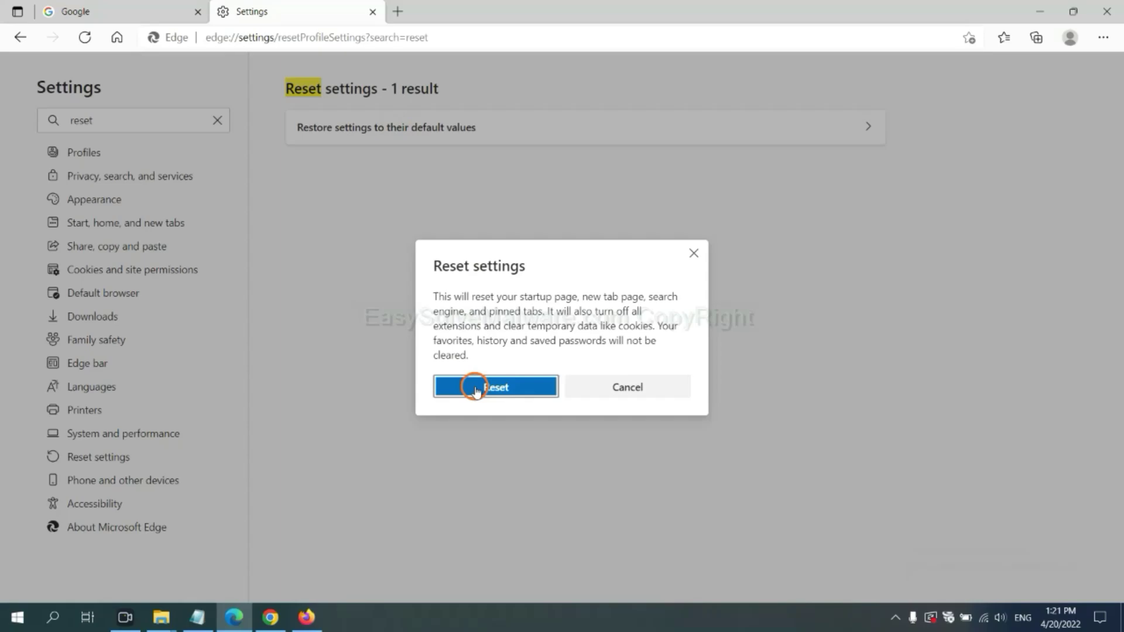